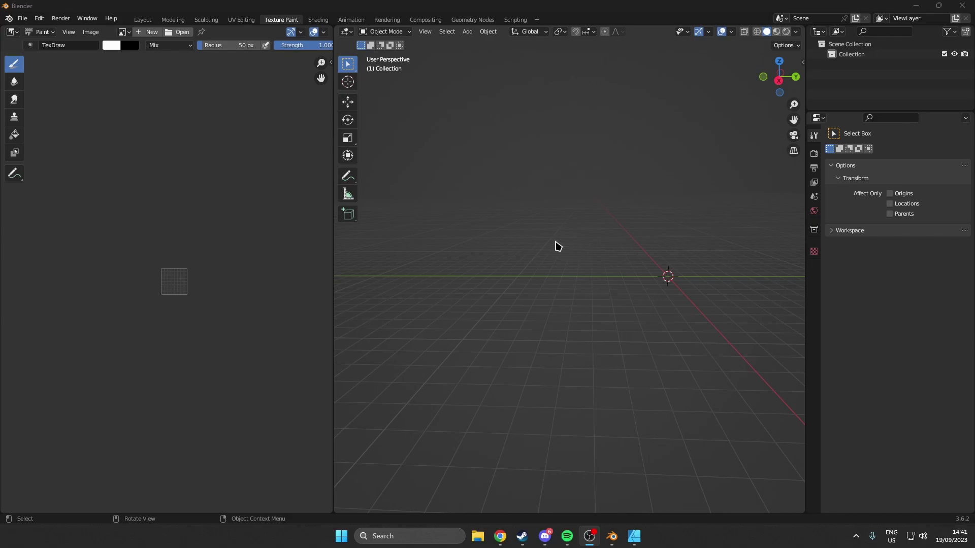
Import weapon_pist_usp_silencer.obj as a Wavefront OBJ model.
{"action": "left_click", "coordinate": [22, 19]}
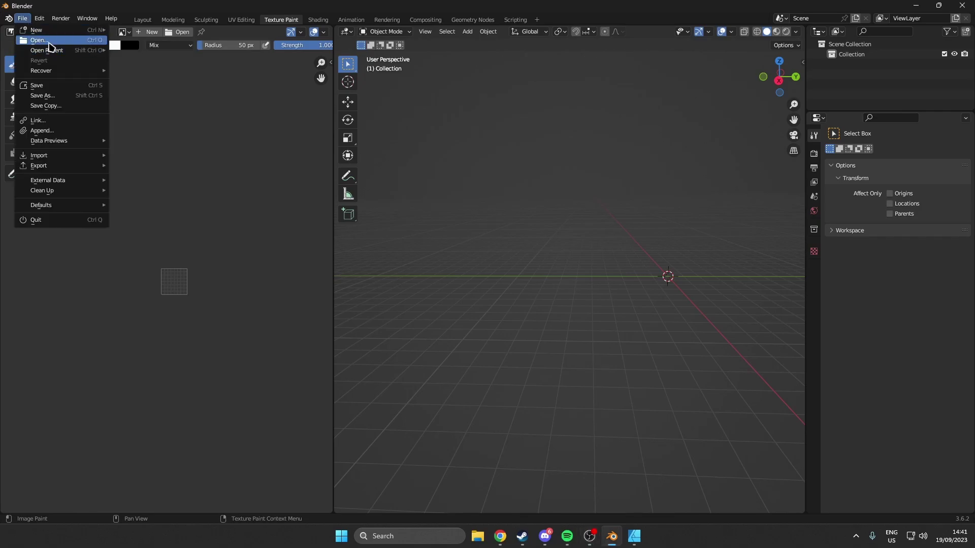
{"action": "mouse_move", "coordinate": [39, 155]}
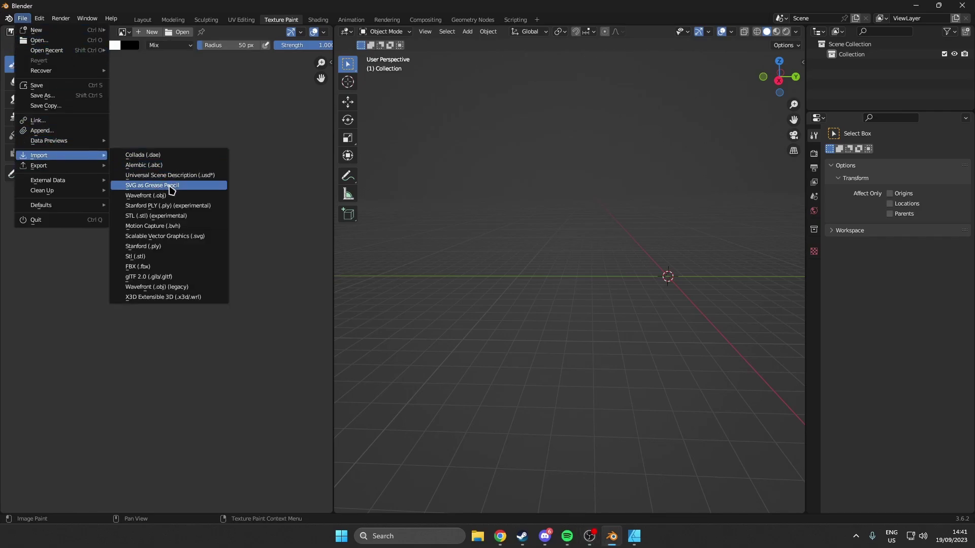
{"action": "left_click", "coordinate": [165, 197]}
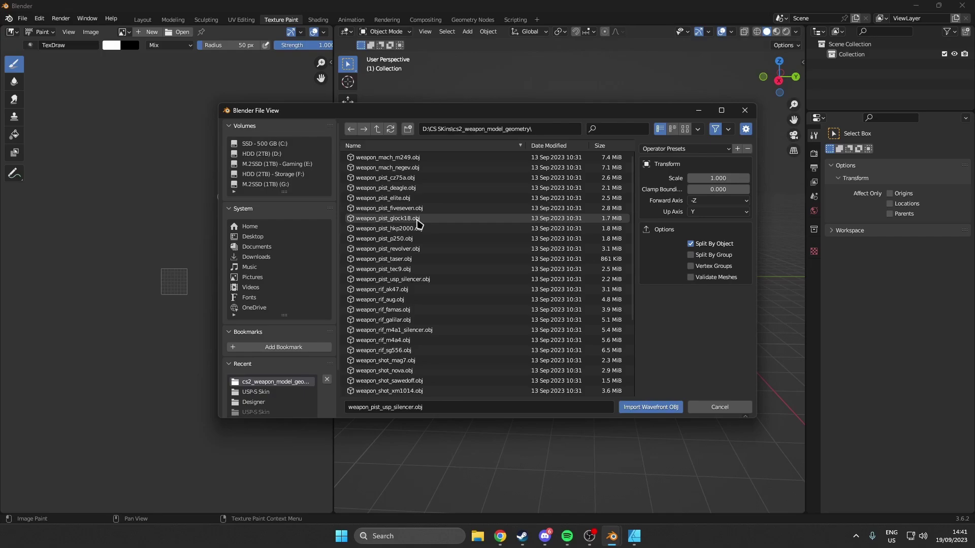
{"action": "left_click", "coordinate": [415, 279]}
{"action": "left_click", "coordinate": [649, 406]}
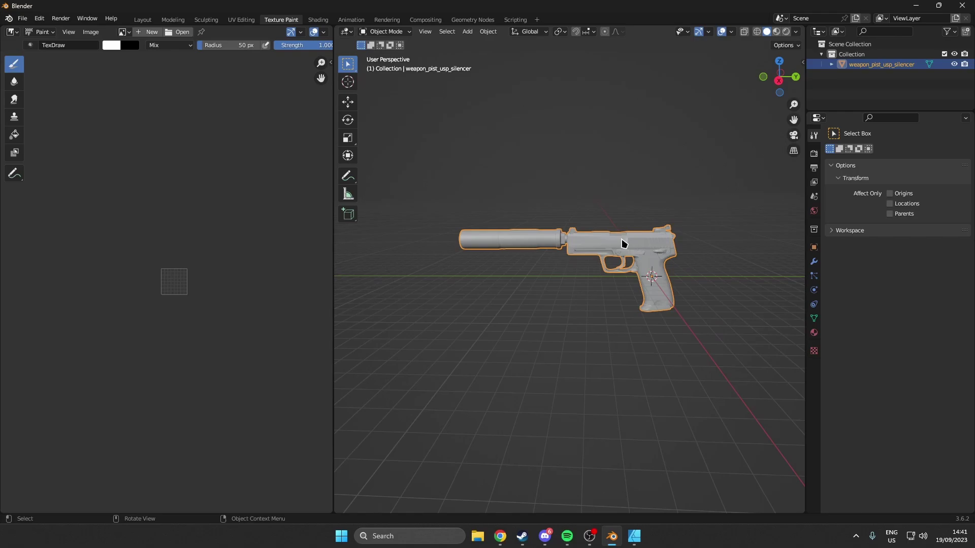
In the Layout workspace, turn the main area into an Image Editor.
{"action": "left_click", "coordinate": [143, 19]}
{"action": "left_click", "coordinate": [12, 32]}
{"action": "left_click", "coordinate": [31, 61]}
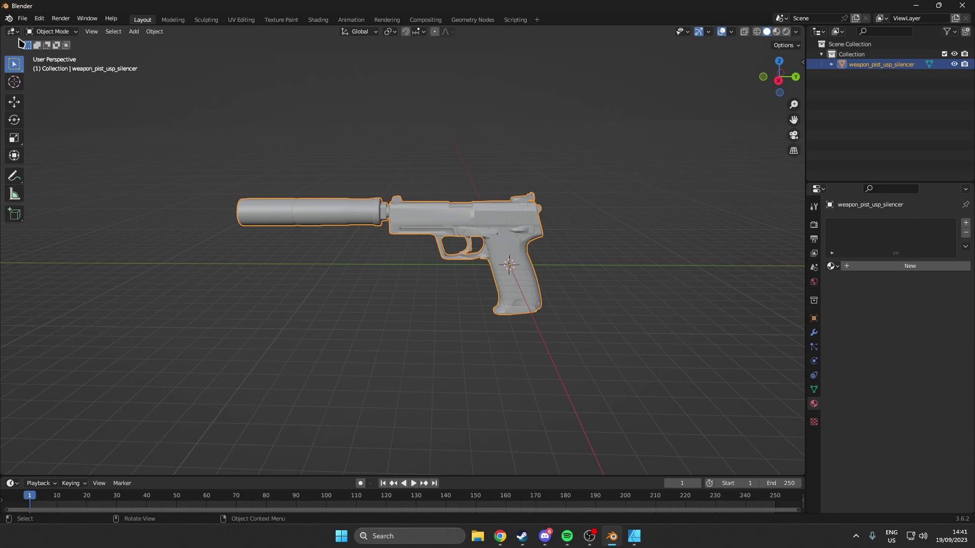
{"action": "left_click", "coordinate": [13, 31]}
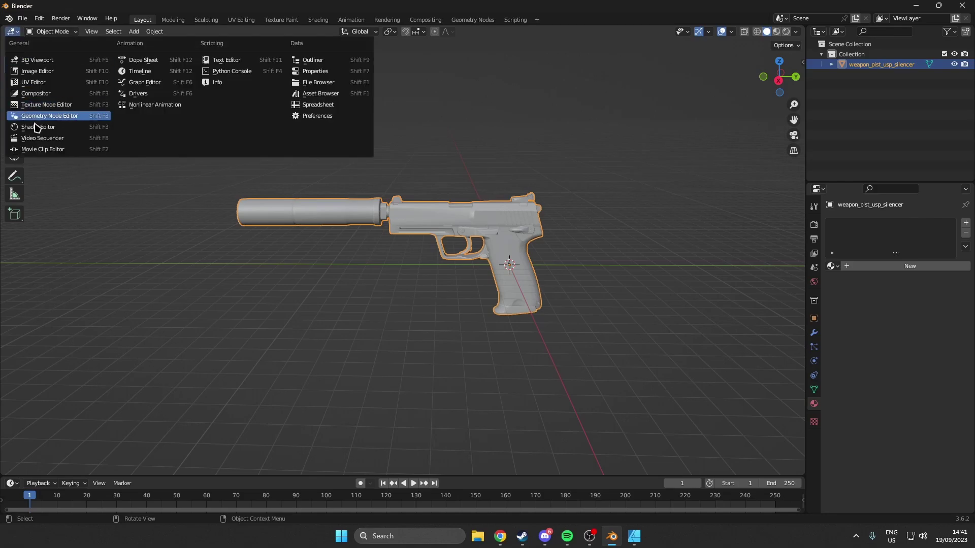
{"action": "left_click", "coordinate": [36, 71]}
Create a new black 2048 px image named USPS.
{"action": "left_click", "coordinate": [378, 32]}
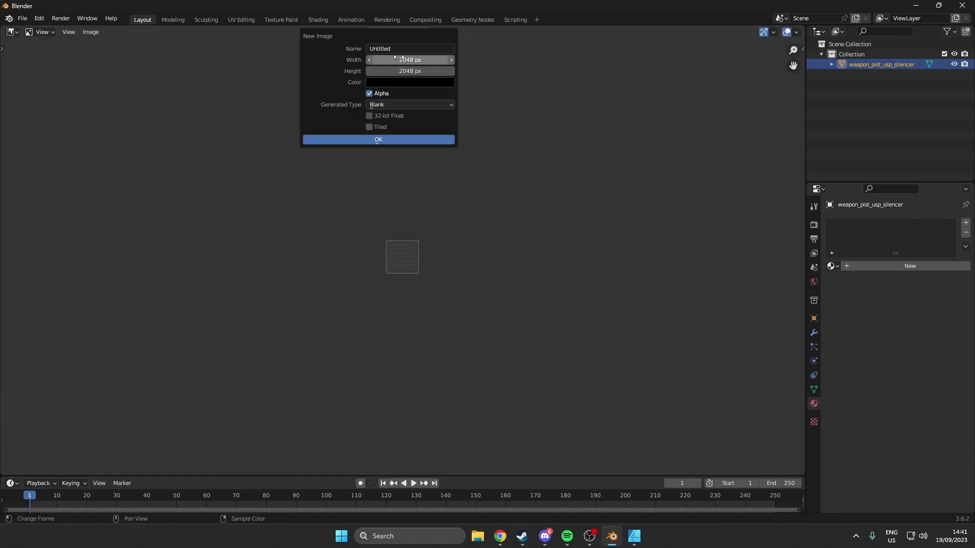
{"action": "left_click", "coordinate": [390, 48]}
{"action": "type", "text": "USPS"}
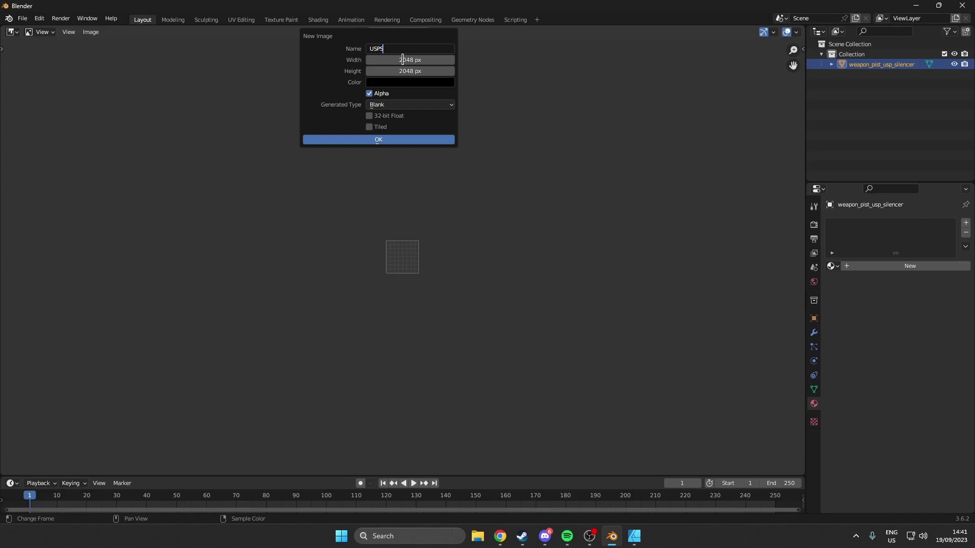
{"action": "left_click", "coordinate": [374, 139]}
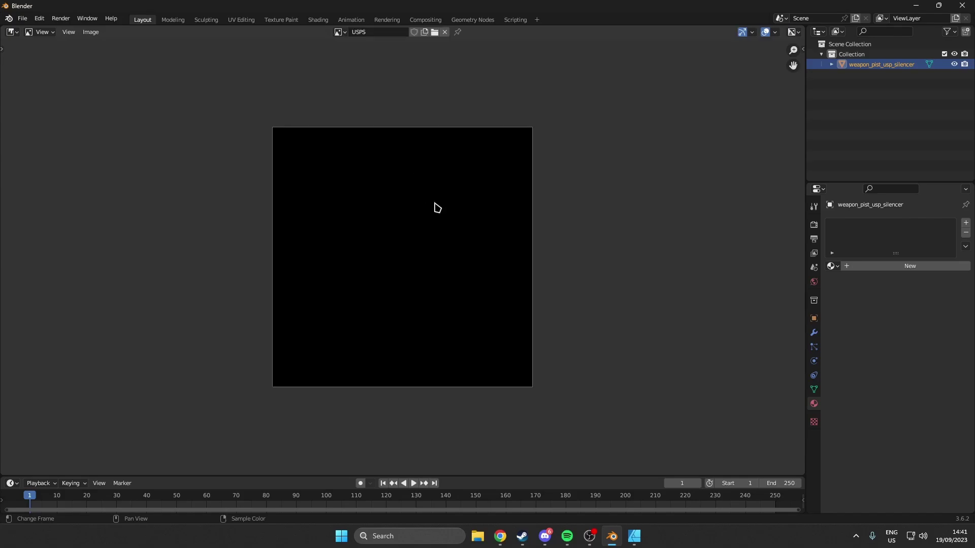
Return the area to the 3D Viewport and add a new material to the pistol.
{"action": "left_click", "coordinate": [17, 32]}
{"action": "left_click", "coordinate": [73, 61]}
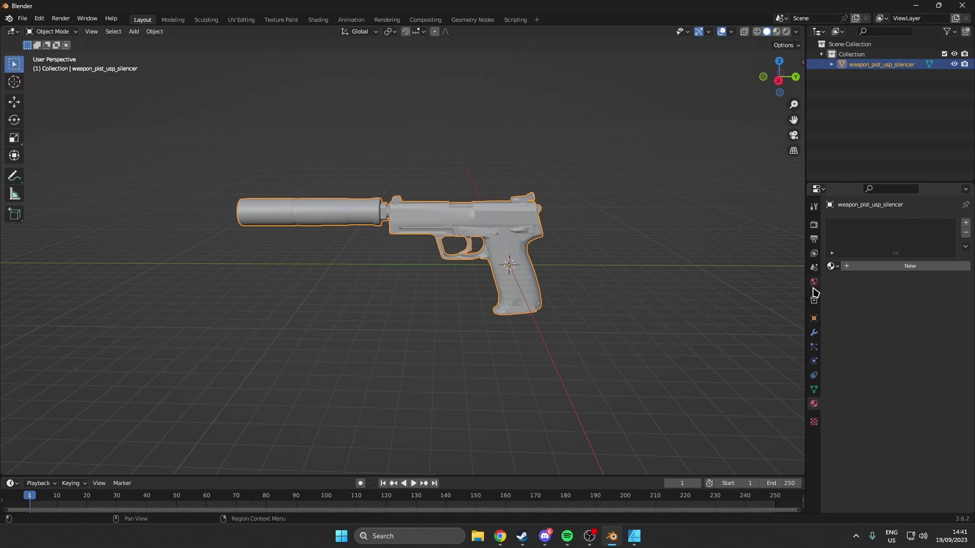
{"action": "left_click", "coordinate": [901, 268]}
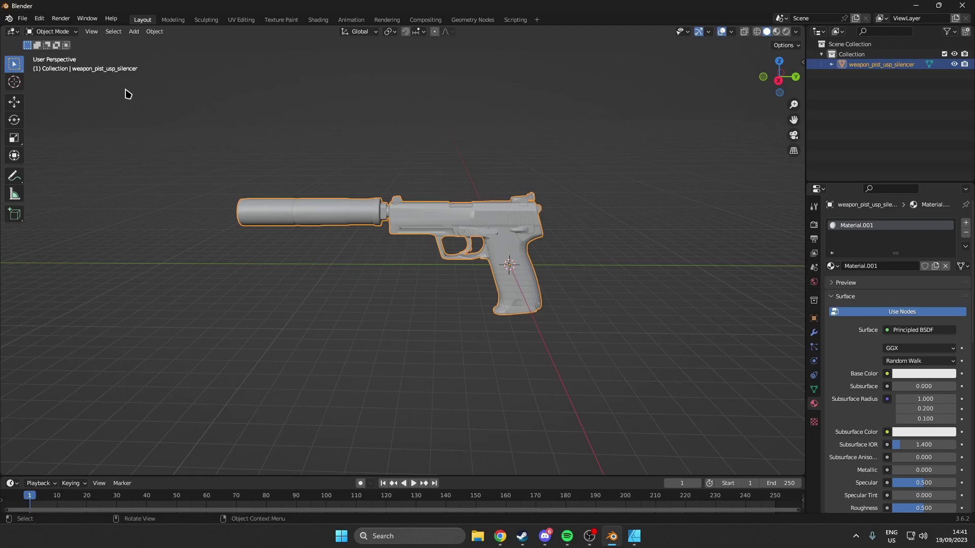
In the Shader Editor, add an Image Texture node using the USPS image.
{"action": "left_click", "coordinate": [50, 31]}
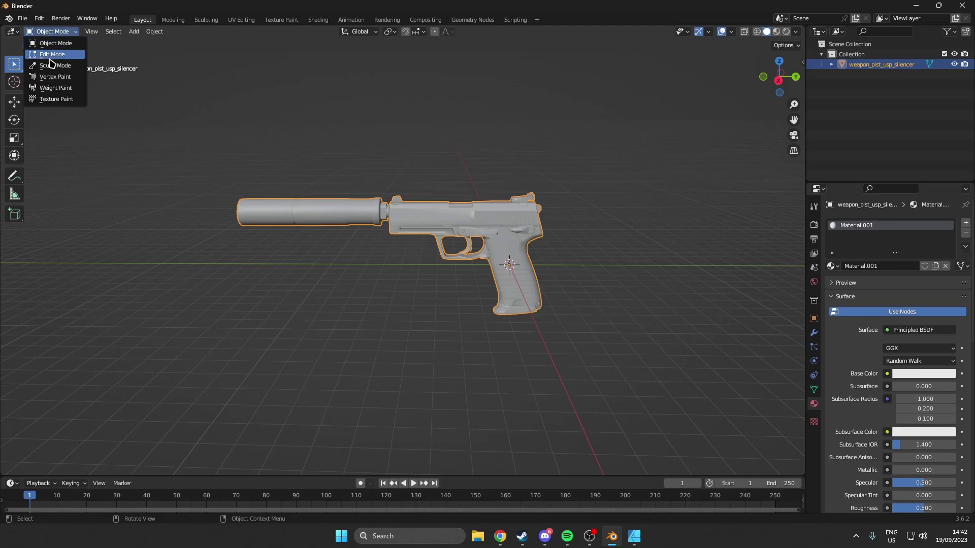
{"action": "left_click", "coordinate": [13, 32]}
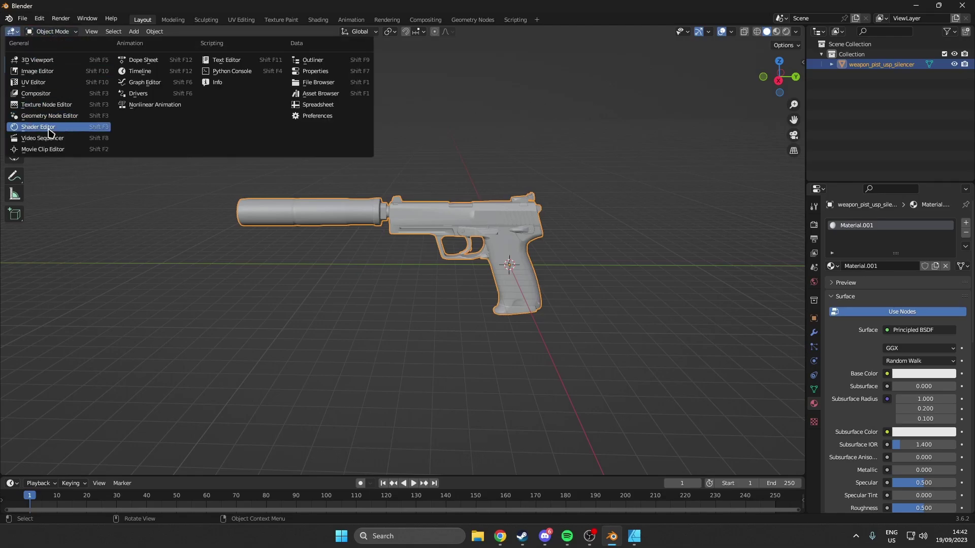
{"action": "left_click", "coordinate": [47, 131]}
{"action": "left_click", "coordinate": [156, 282]}
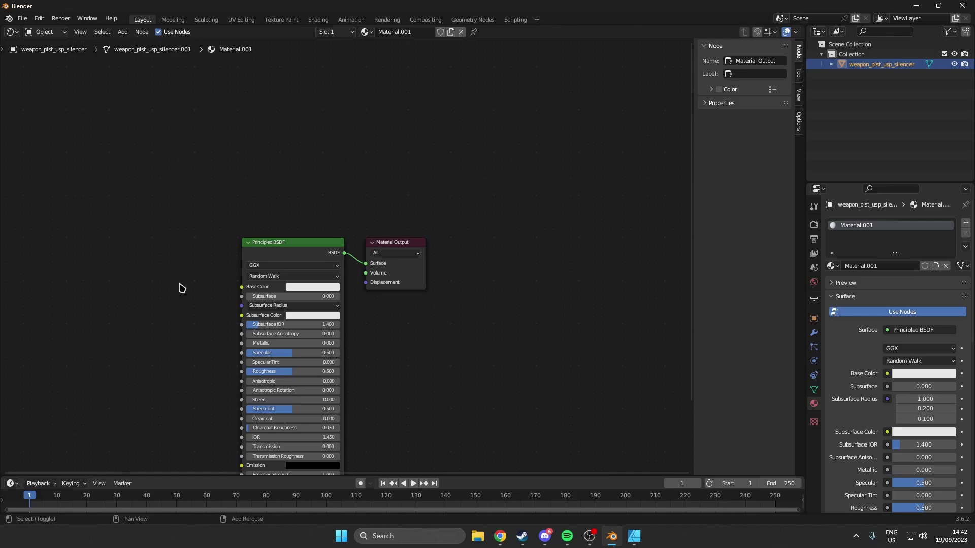
{"action": "key", "text": "shift+a"}
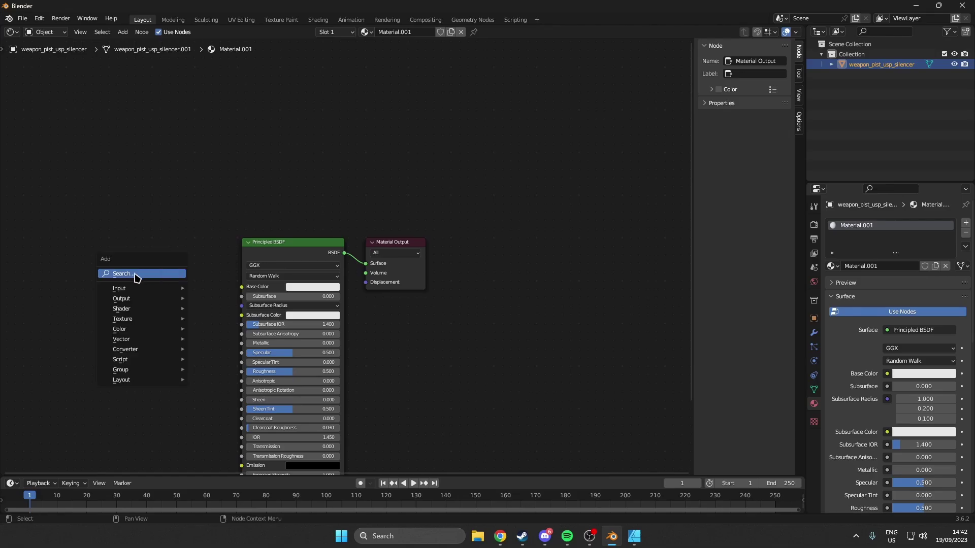
{"action": "left_click", "coordinate": [137, 275]}
{"action": "type", "text": "image tex"}
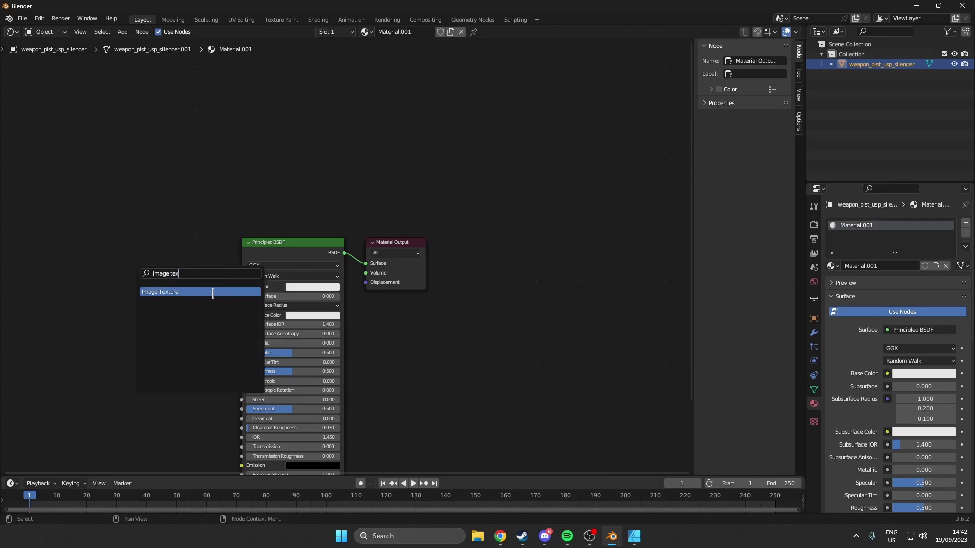
{"action": "left_click", "coordinate": [194, 291]}
{"action": "left_click", "coordinate": [166, 268]}
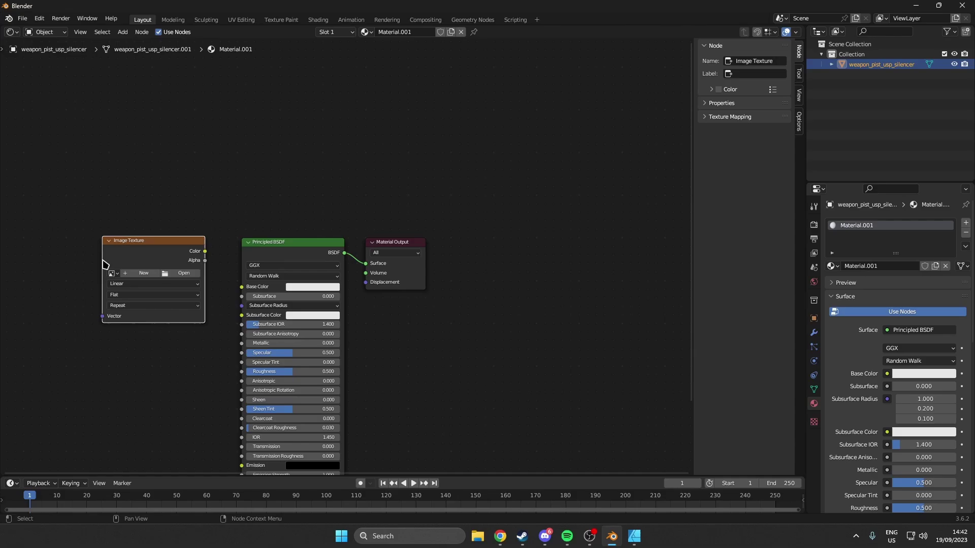
{"action": "left_click", "coordinate": [113, 273]}
{"action": "left_click", "coordinate": [143, 298]}
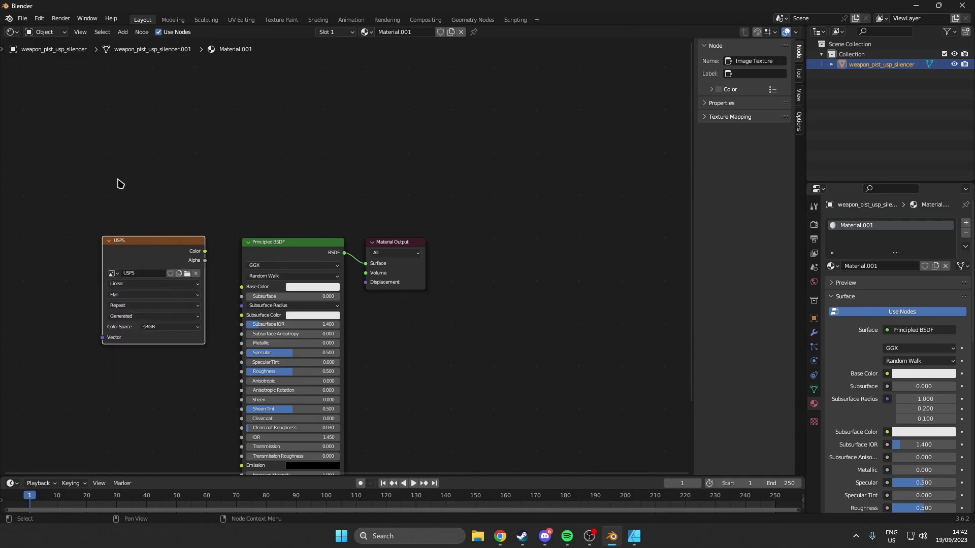
Back in the 3D Viewport, select the pistol and enter Texture Paint mode.
{"action": "left_click", "coordinate": [11, 31]}
{"action": "left_click", "coordinate": [34, 74]}
{"action": "scroll", "coordinate": [380, 211], "scroll_direction": "down", "scroll_amount": 1}
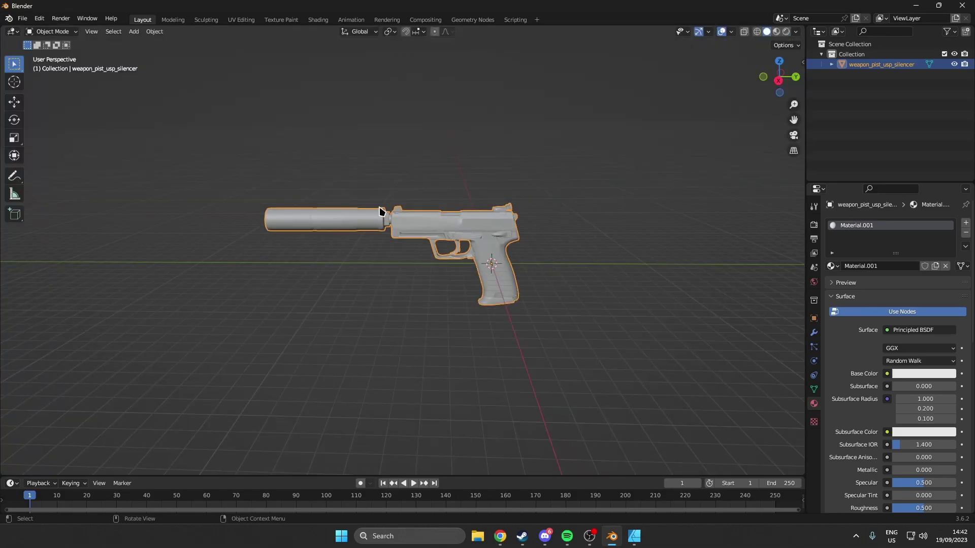
{"action": "scroll", "coordinate": [374, 211], "scroll_direction": "down", "scroll_amount": 1}
{"action": "left_click", "coordinate": [413, 198]}
{"action": "left_click", "coordinate": [442, 230]}
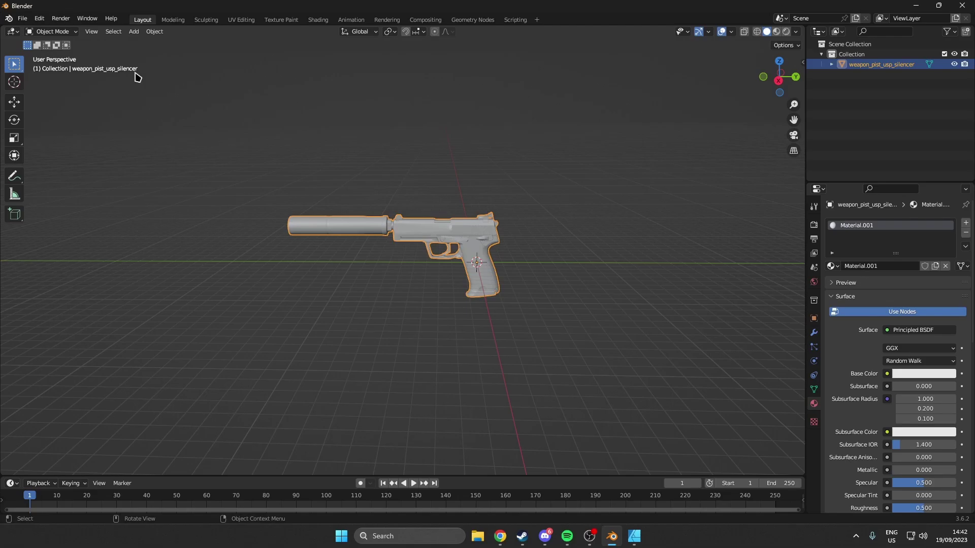
{"action": "left_click", "coordinate": [52, 31]}
{"action": "left_click", "coordinate": [56, 99]}
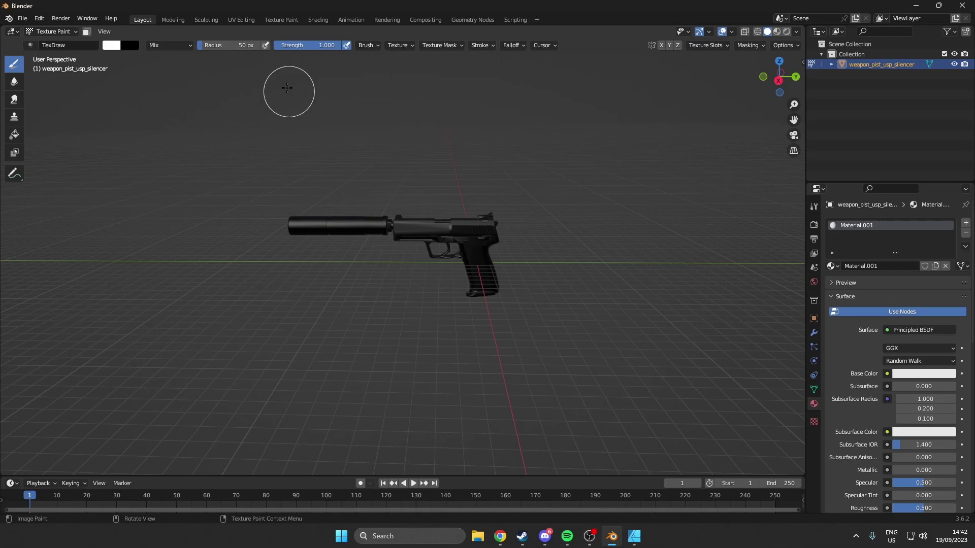
In the Texture Paint workspace, show USPS, then paint and undo a test stroke.
{"action": "left_click", "coordinate": [281, 19]}
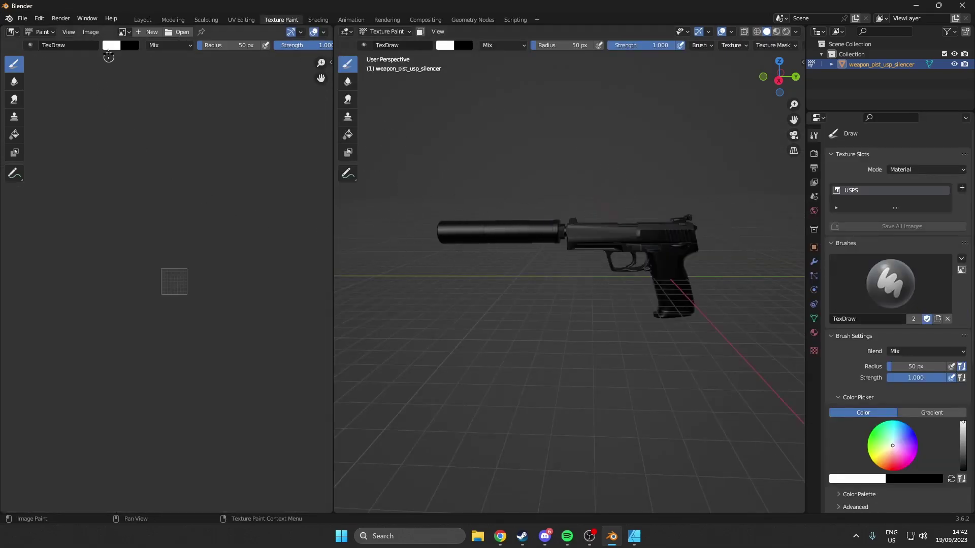
{"action": "left_click", "coordinate": [124, 32]}
{"action": "left_click", "coordinate": [150, 56]}
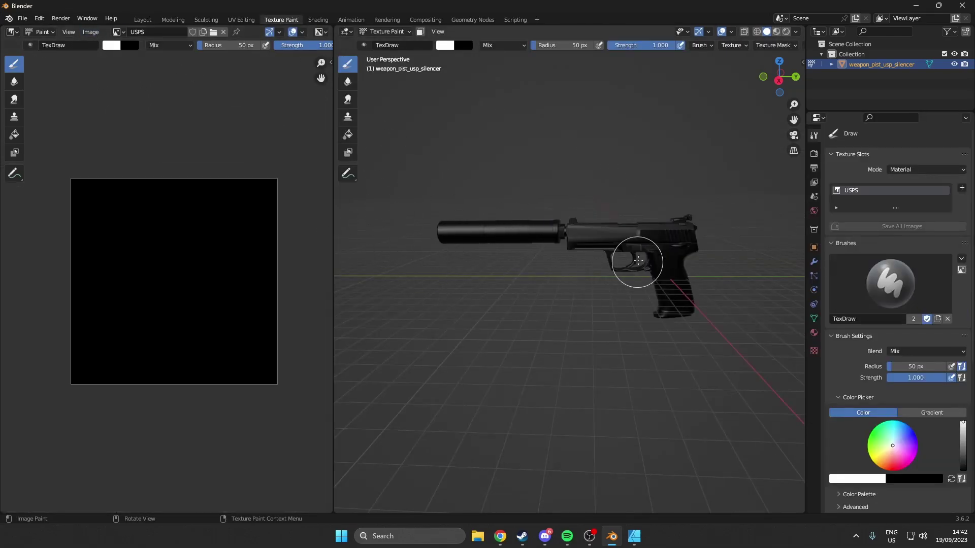
{"action": "left_click_drag", "start_coordinate": [601, 219], "coordinate": [602, 232]}
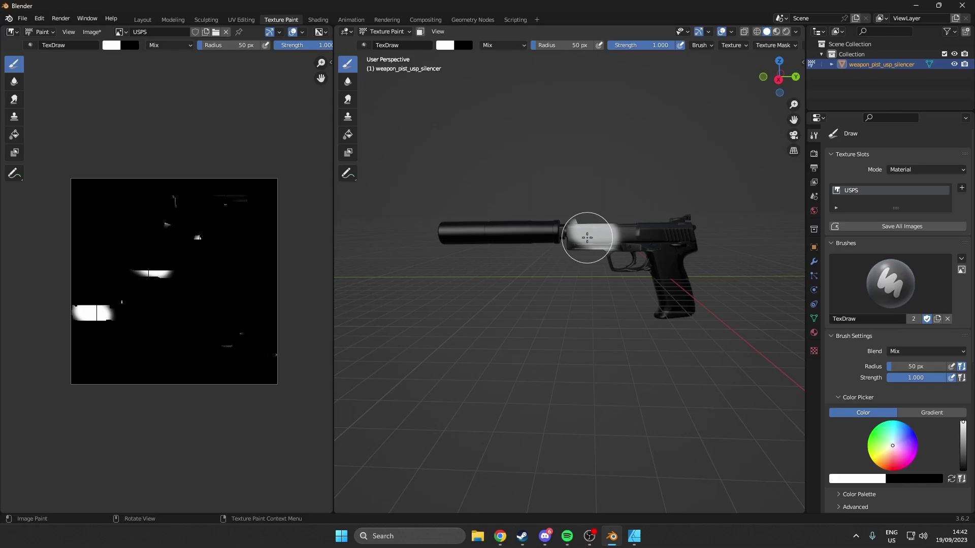
{"action": "key", "text": "ctrl+z"}
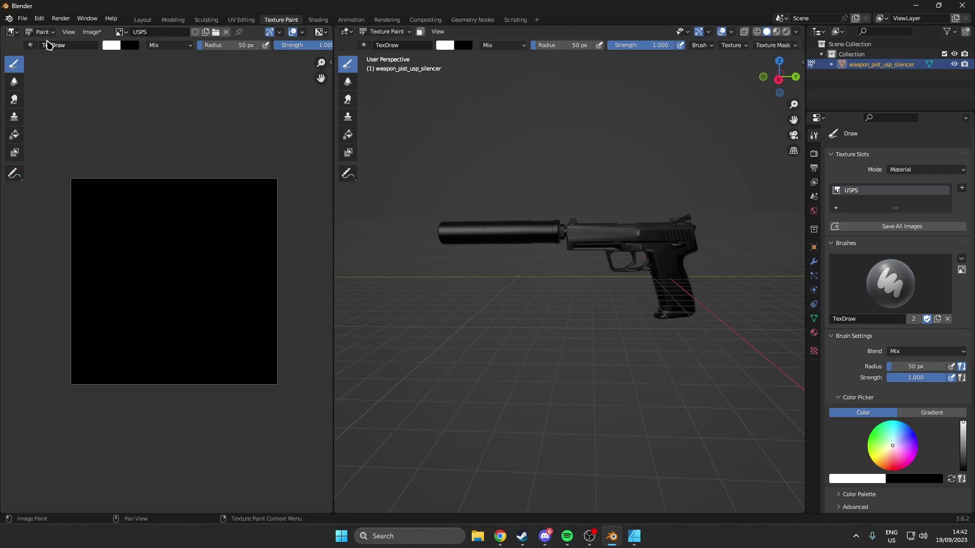
Set the Preferences image editor path to C:\Program Files\Affinity\Designer\Designer.exe.
{"action": "left_click", "coordinate": [40, 18]}
{"action": "left_click", "coordinate": [64, 163]}
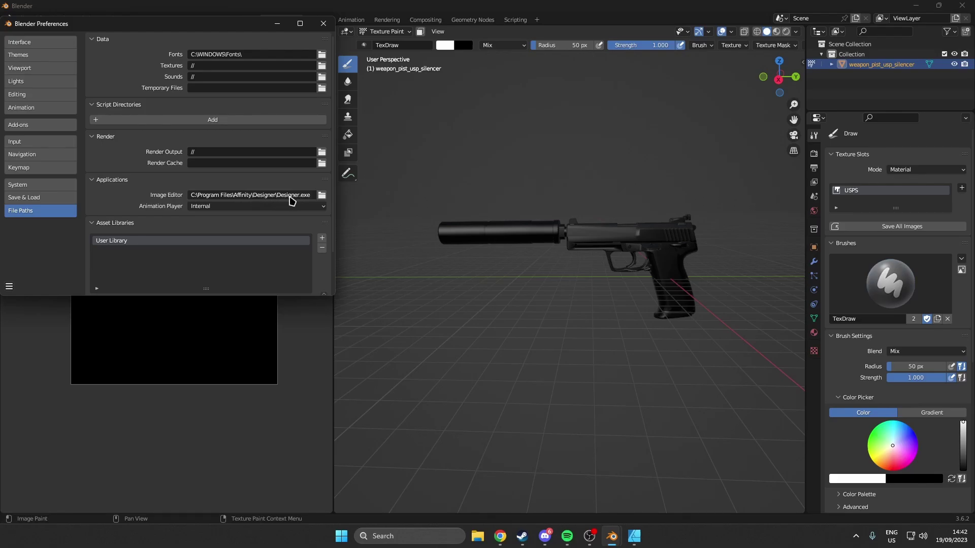
{"action": "left_click", "coordinate": [321, 197]}
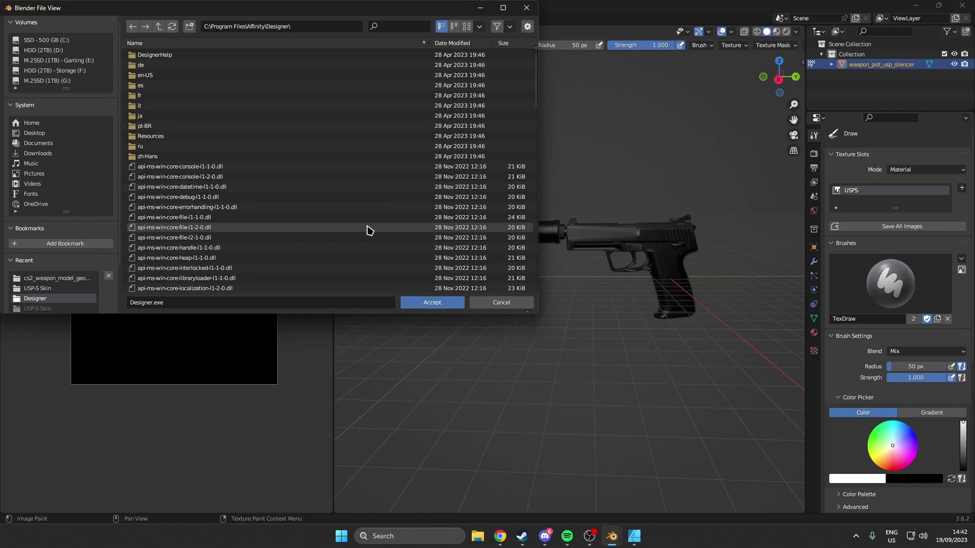
{"action": "left_click", "coordinate": [261, 29]}
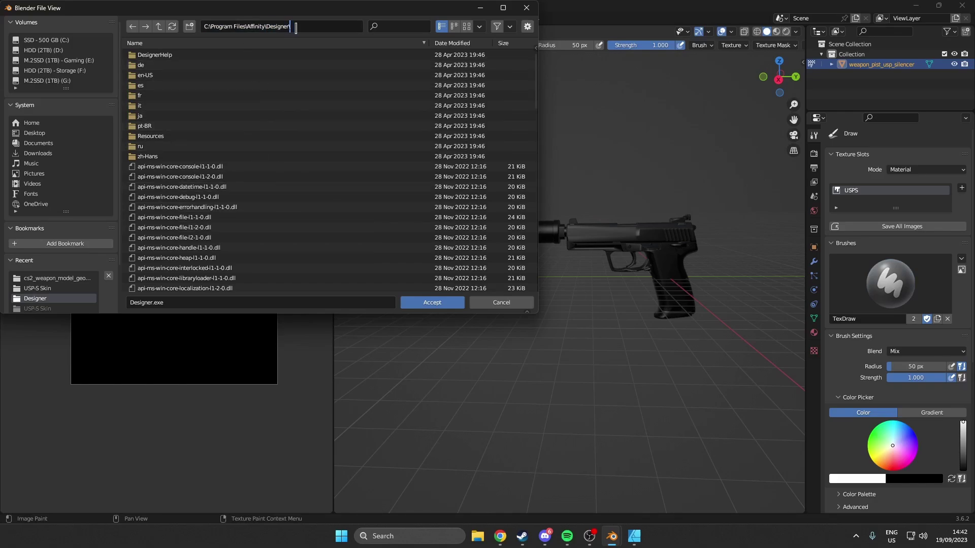
{"action": "left_click_drag", "start_coordinate": [303, 27], "coordinate": [202, 27]}
{"action": "left_click", "coordinate": [228, 26]}
{"action": "double_click", "coordinate": [254, 25]}
{"action": "left_click", "coordinate": [300, 26]}
{"action": "left_click_drag", "start_coordinate": [535, 80], "coordinate": [524, 197]}
{"action": "left_click", "coordinate": [161, 167]}
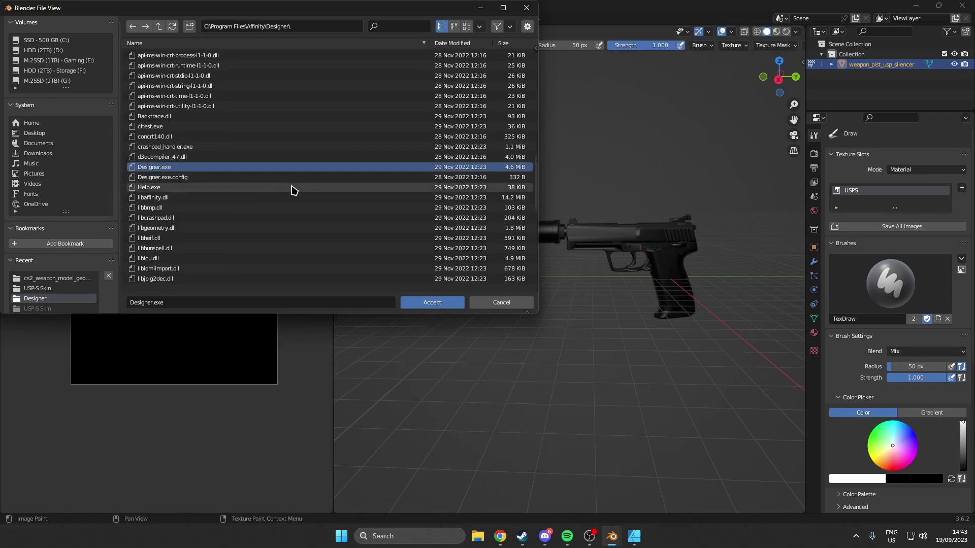
{"action": "left_click", "coordinate": [431, 303]}
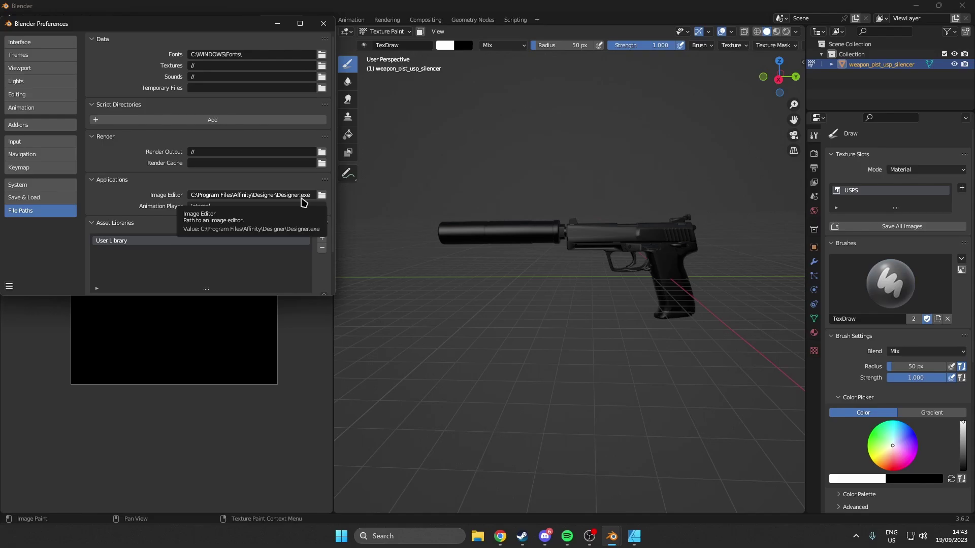
Close Preferences and switch the pistol from Object Mode back to Texture Paint.
{"action": "left_click", "coordinate": [322, 23]}
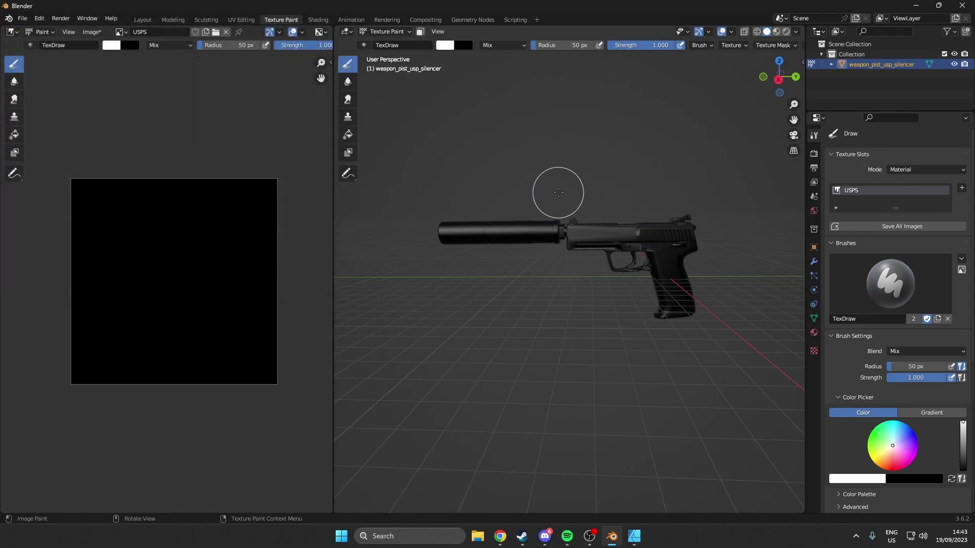
{"action": "left_click", "coordinate": [387, 31]}
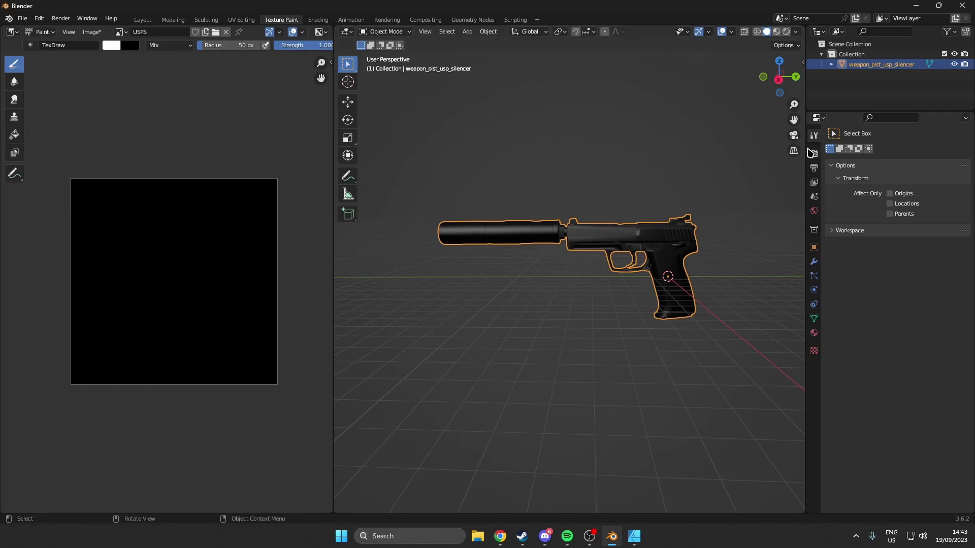
{"action": "left_click", "coordinate": [387, 32]}
{"action": "left_click", "coordinate": [388, 99]}
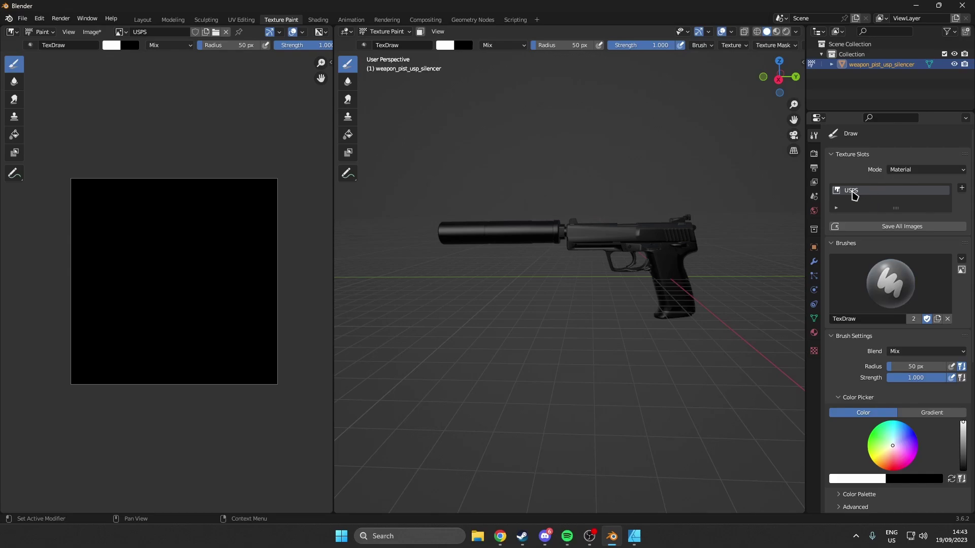
{"action": "scroll", "coordinate": [851, 208], "scroll_direction": "down", "scroll_amount": 5}
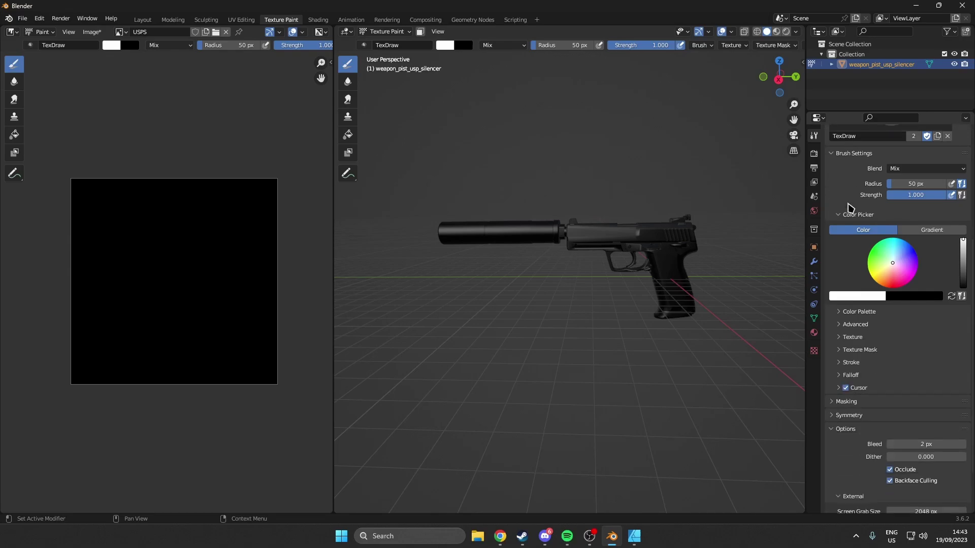
{"action": "scroll", "coordinate": [846, 212], "scroll_direction": "down", "scroll_amount": 2}
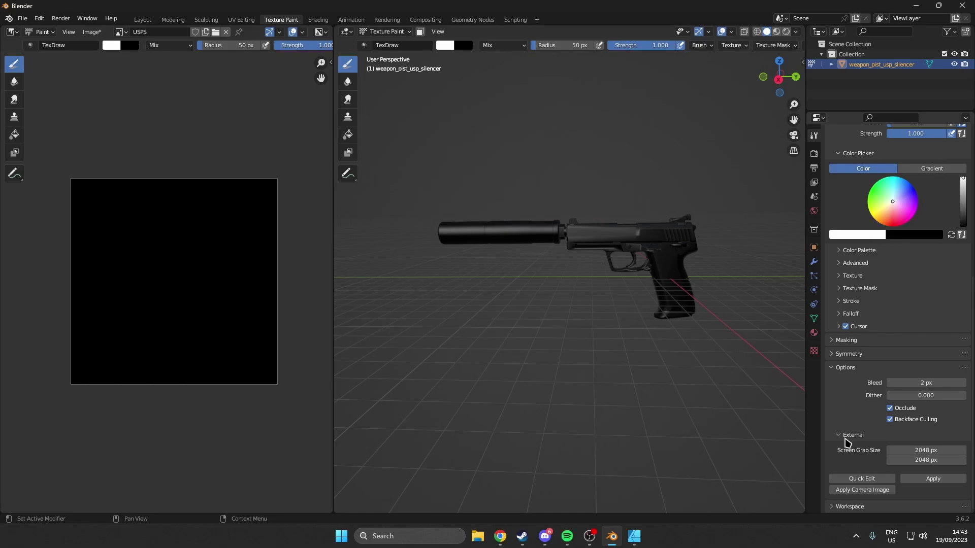
{"action": "scroll", "coordinate": [834, 373], "scroll_direction": "up", "scroll_amount": 4}
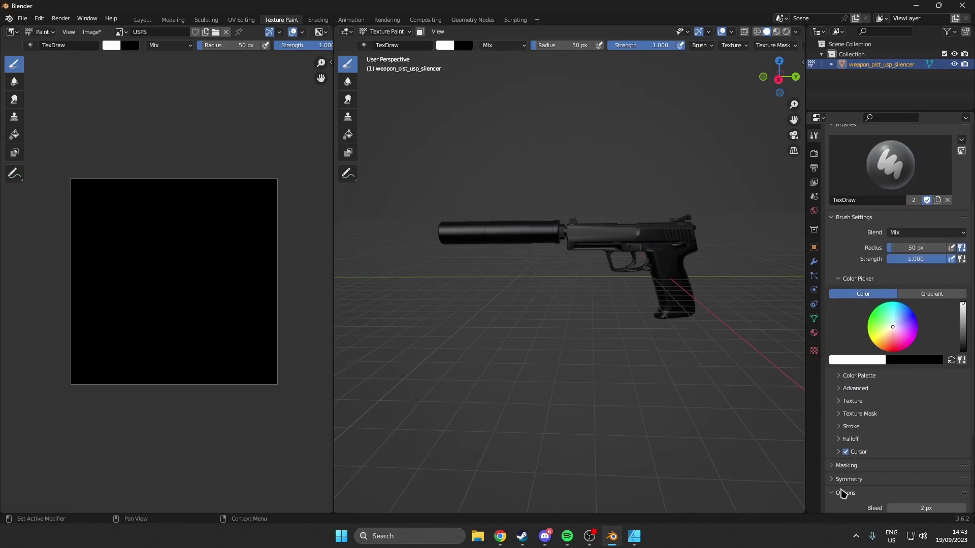
{"action": "scroll", "coordinate": [845, 496], "scroll_direction": "down", "scroll_amount": 4}
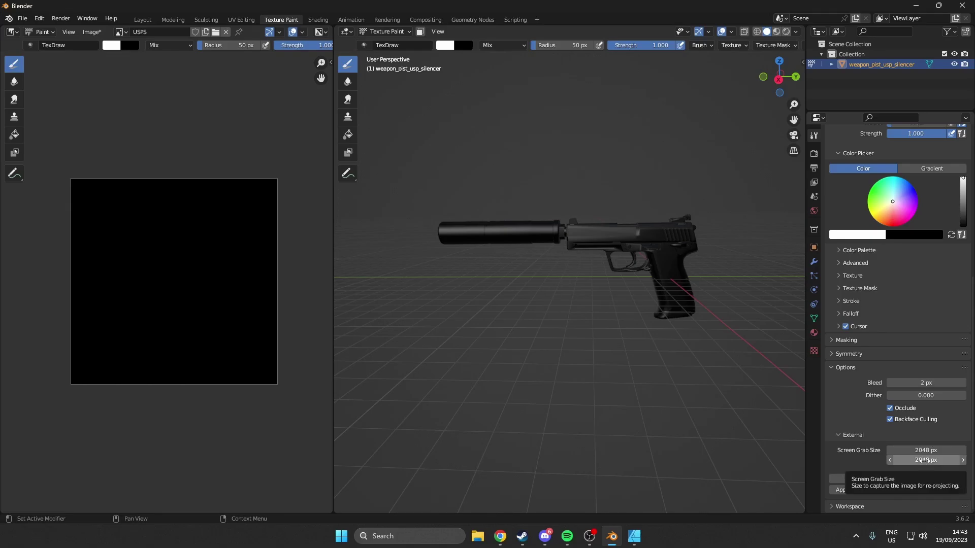
Quick Edit the current pistol view in Affinity Designer.
{"action": "left_click", "coordinate": [850, 481]}
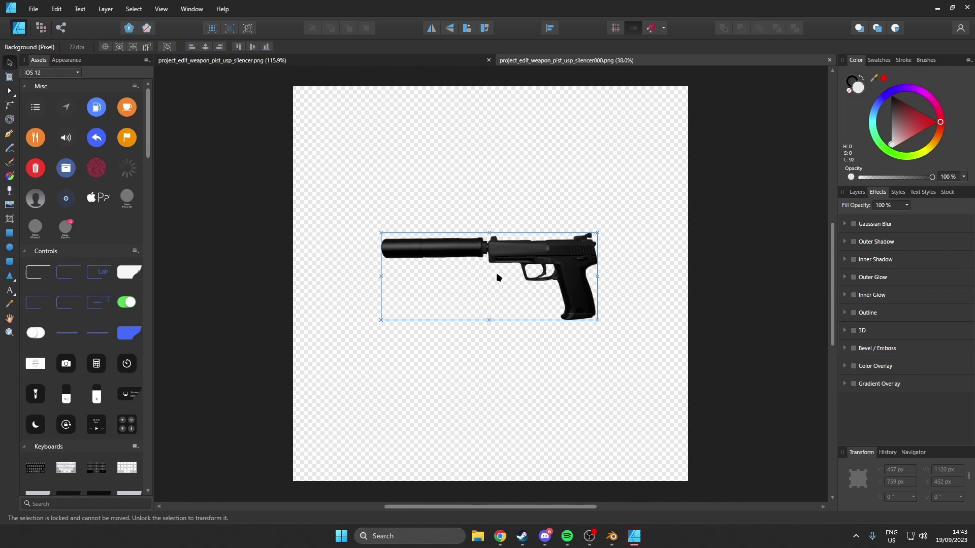
{"action": "scroll", "coordinate": [548, 268], "scroll_direction": "up", "scroll_amount": 2, "text": "ctrl"}
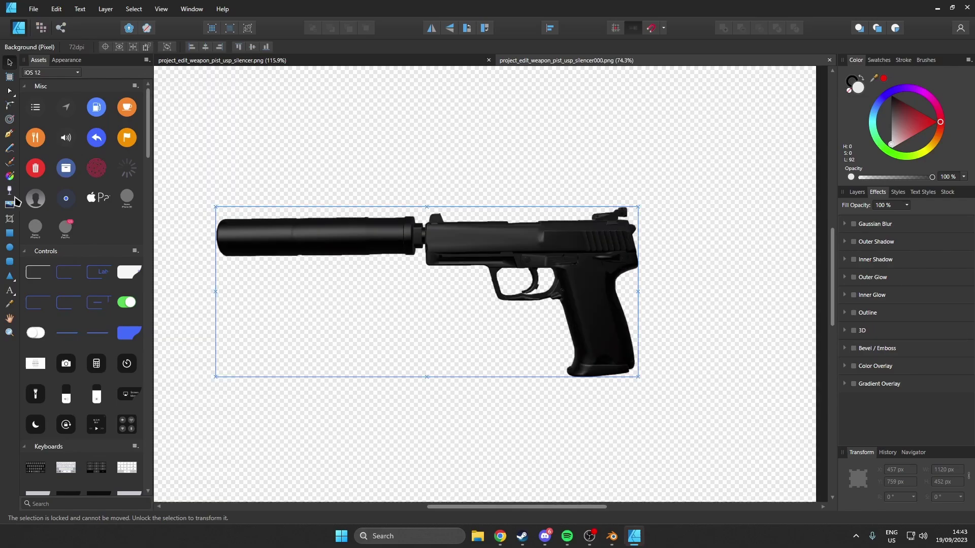
Draw a thick red wavy pencil line along the silencer.
{"action": "left_click", "coordinate": [9, 148]}
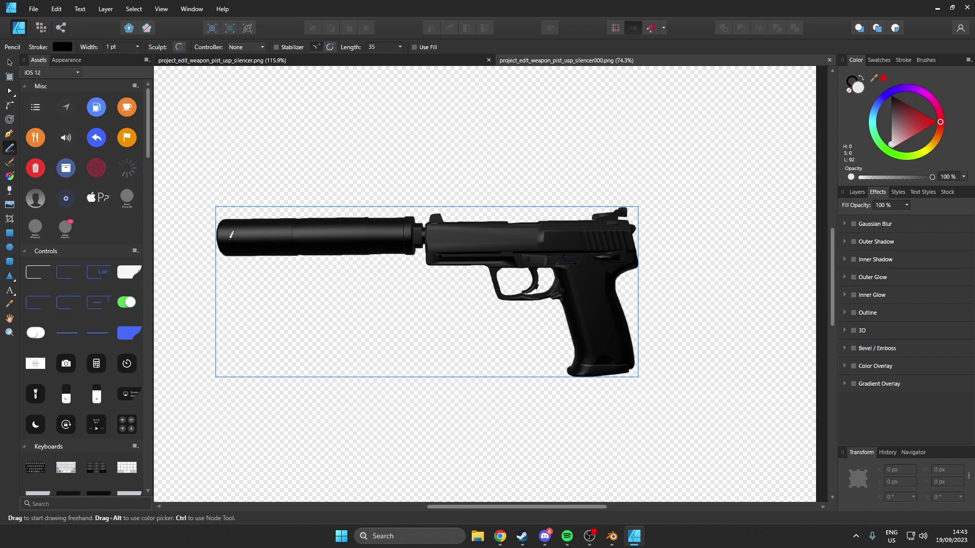
{"action": "left_click", "coordinate": [63, 46]}
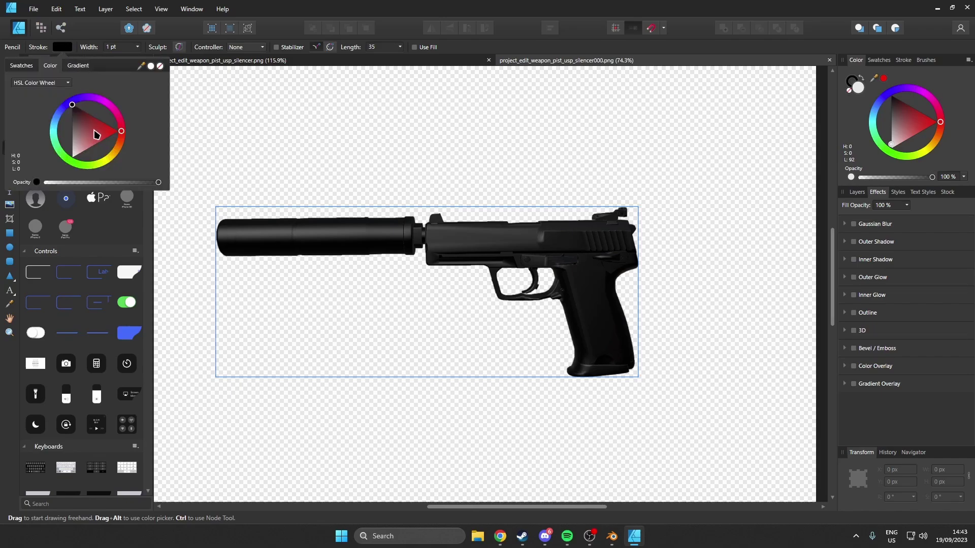
{"action": "left_click", "coordinate": [118, 131]}
{"action": "left_click", "coordinate": [138, 46]}
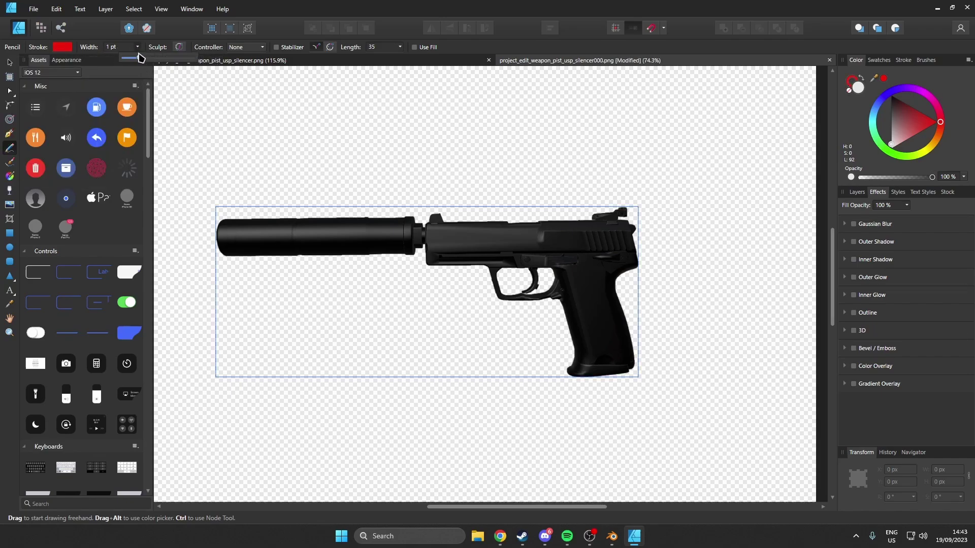
{"action": "left_click_drag", "start_coordinate": [141, 58], "coordinate": [155, 60]}
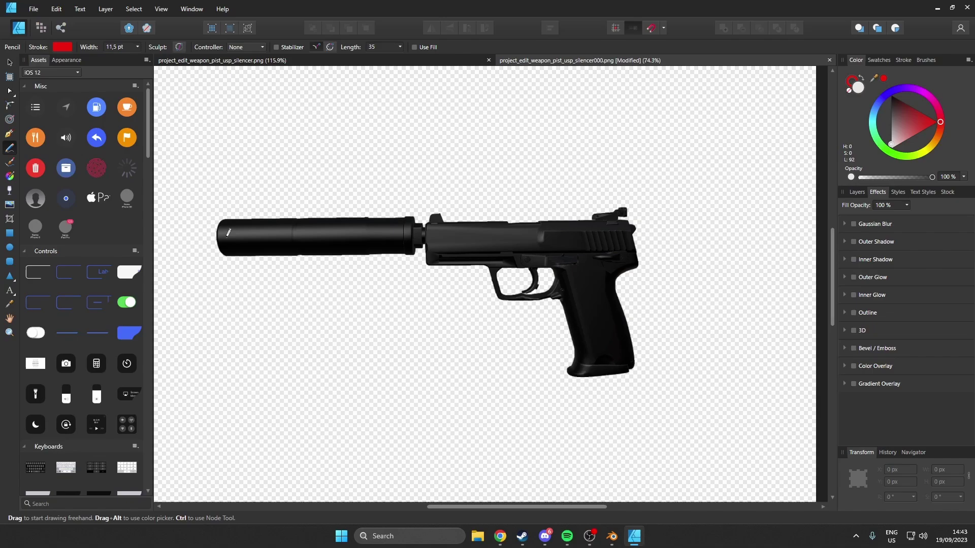
{"action": "mouse_move", "coordinate": [231, 237]}
{"action": "left_mouse_down"}
{"action": "mouse_move", "coordinate": [404, 231]}
{"action": "mouse_move", "coordinate": [619, 242]}
{"action": "left_mouse_up"}
Add the red slide stripe and a red rectangle bar on the grip.
{"action": "left_click", "coordinate": [9, 246]}
{"action": "left_click", "coordinate": [10, 261]}
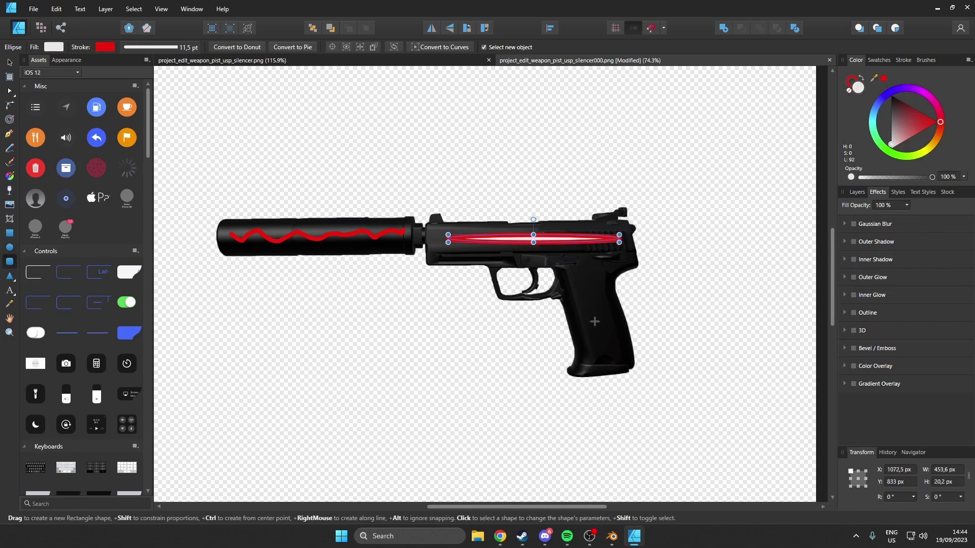
{"action": "left_click_drag", "start_coordinate": [594, 337], "coordinate": [607, 279]}
{"action": "key", "text": "v"}
{"action": "key", "text": "ctrl+d"}
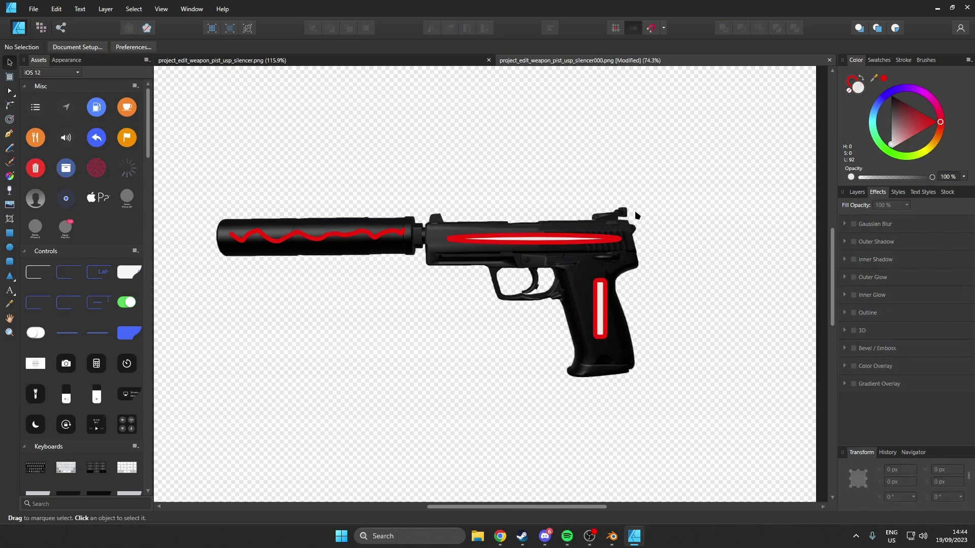
Delete the Background pistol render layer and save the image flattened.
{"action": "left_click", "coordinate": [436, 226]}
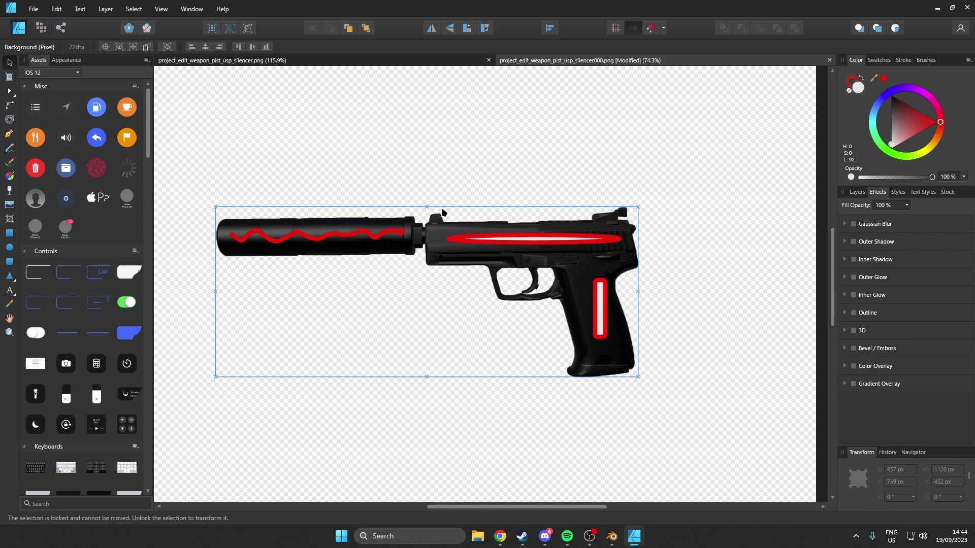
{"action": "key", "text": "Delete"}
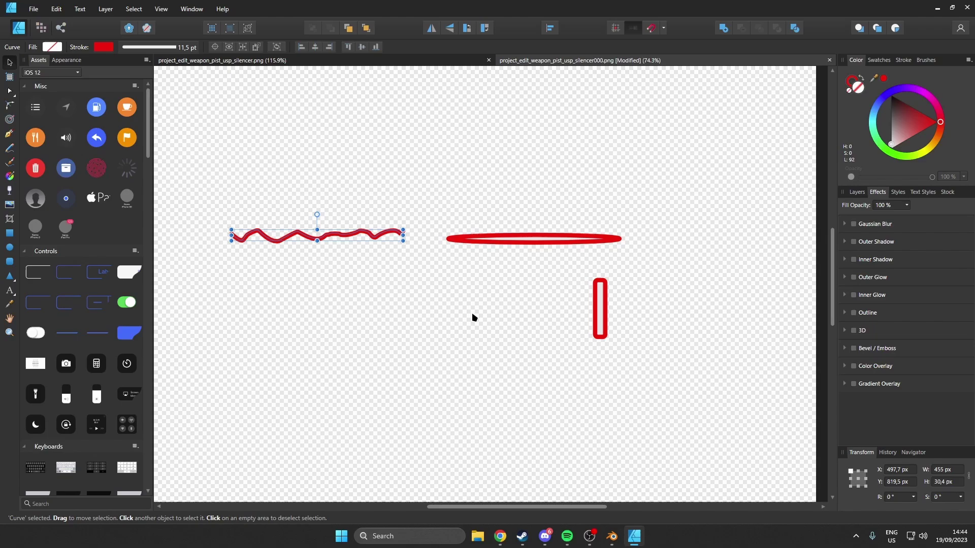
{"action": "left_click", "coordinate": [473, 318]}
{"action": "key", "text": "ctrl+s"}
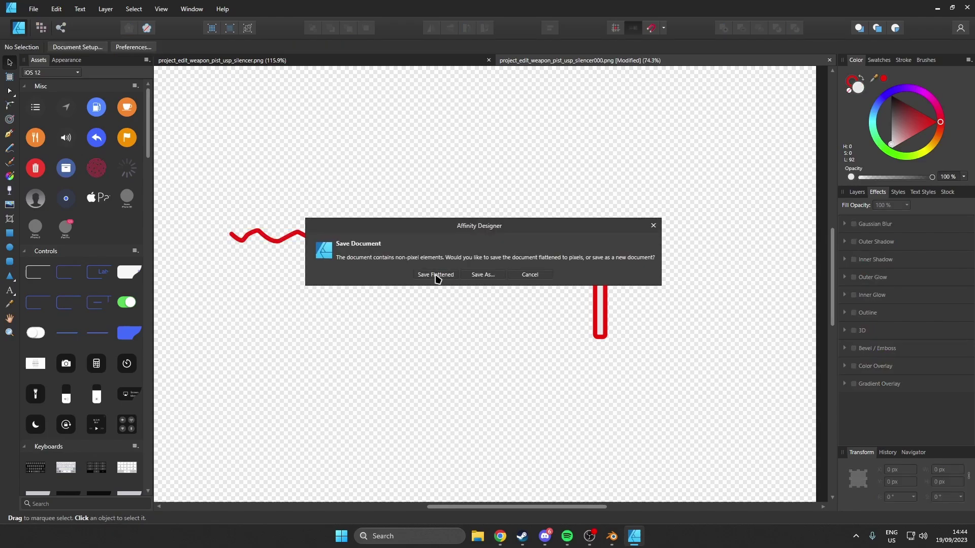
{"action": "left_click", "coordinate": [434, 276]}
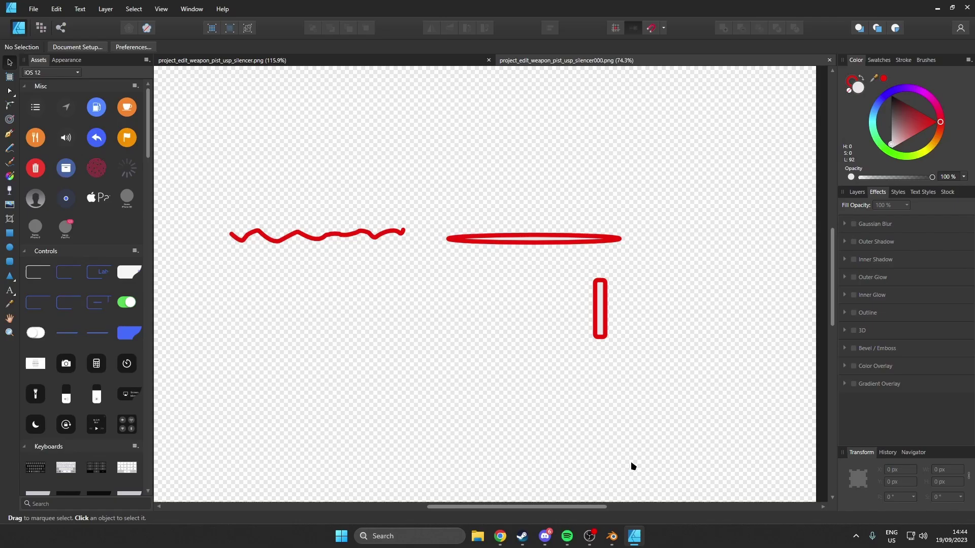
Back in Blender, apply the edited image to the pistol texture and orbit to inspect it.
{"action": "left_click", "coordinate": [613, 537]}
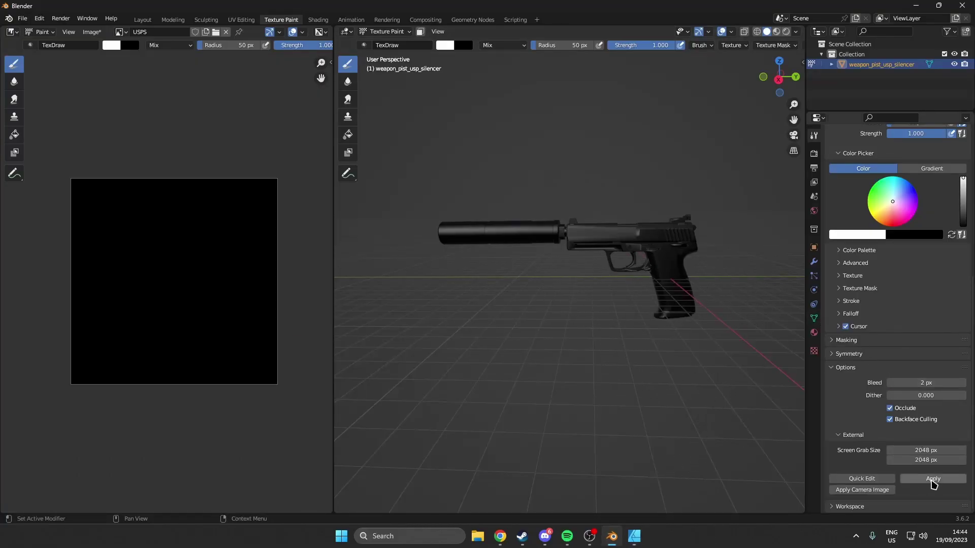
{"action": "left_click", "coordinate": [932, 480]}
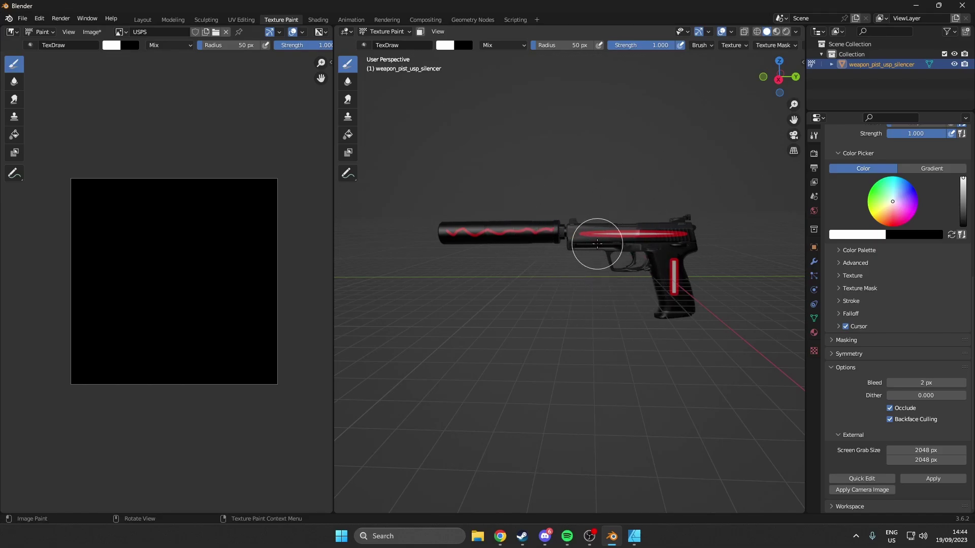
{"action": "middle_click_drag", "start_coordinate": [598, 244], "coordinate": [527, 202]}
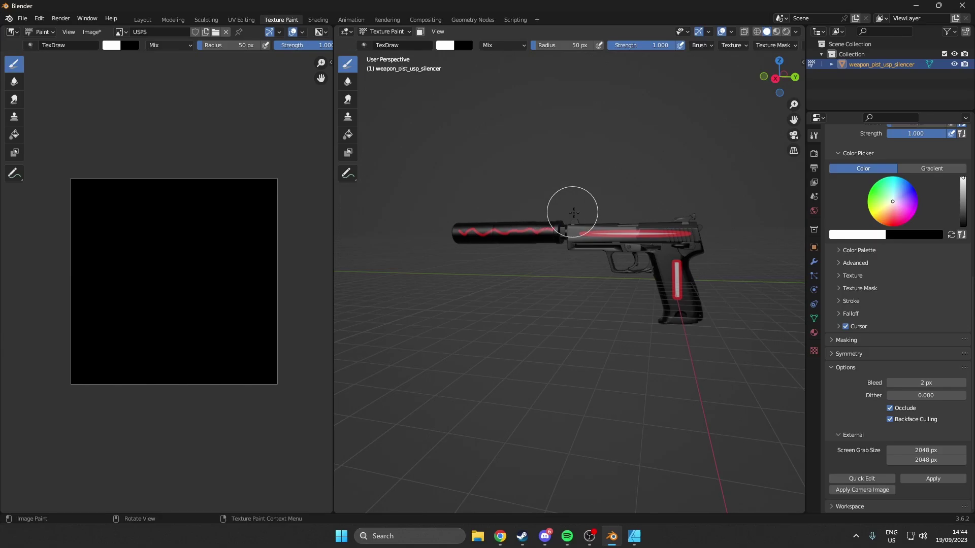
{"action": "left_click", "coordinate": [92, 32]}
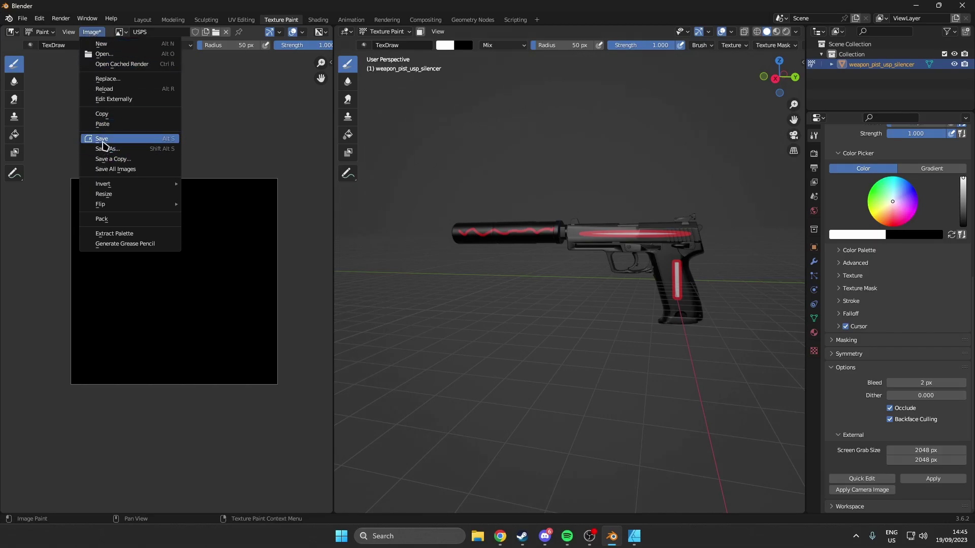
Save the painted texture from Blender as USPS.png on the Desktop.
{"action": "left_click", "coordinate": [104, 141]}
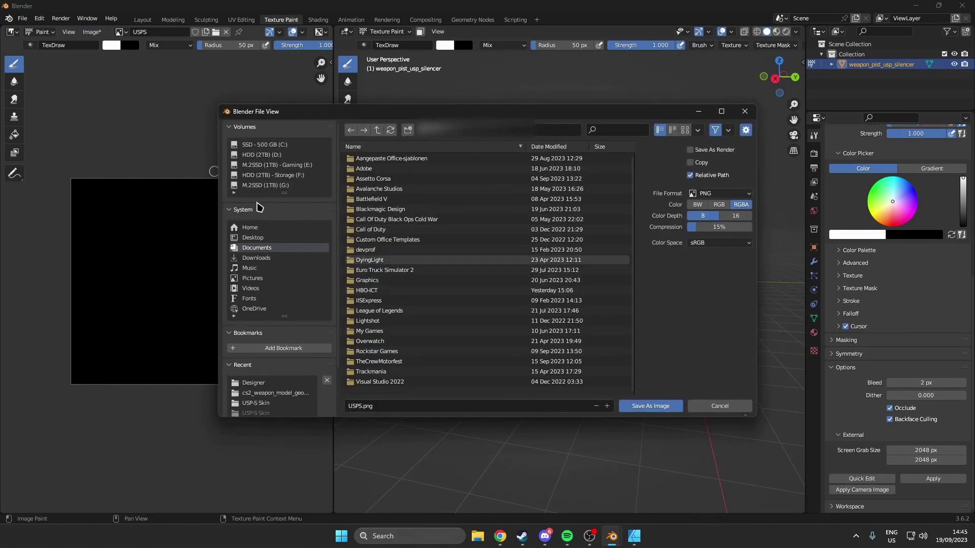
{"action": "left_click", "coordinate": [258, 241]}
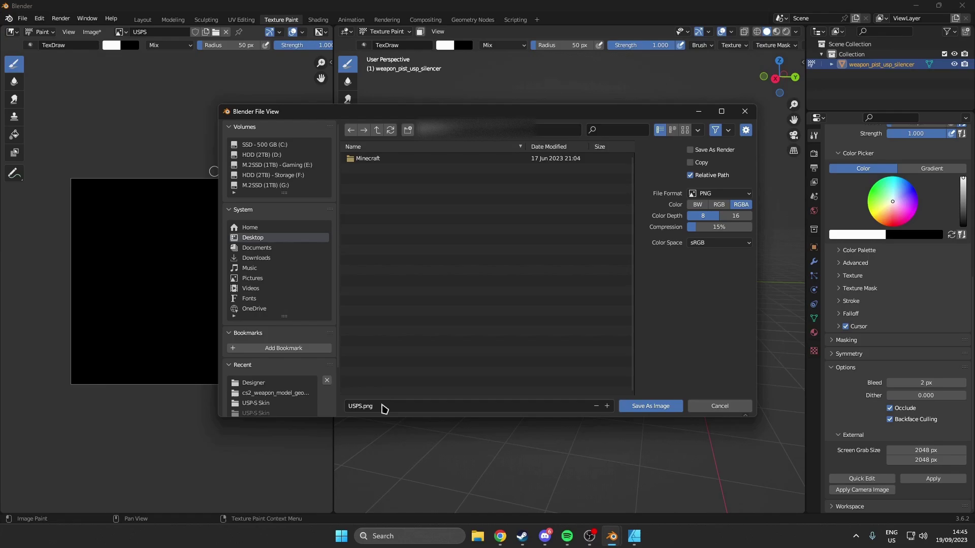
{"action": "left_click", "coordinate": [634, 409]}
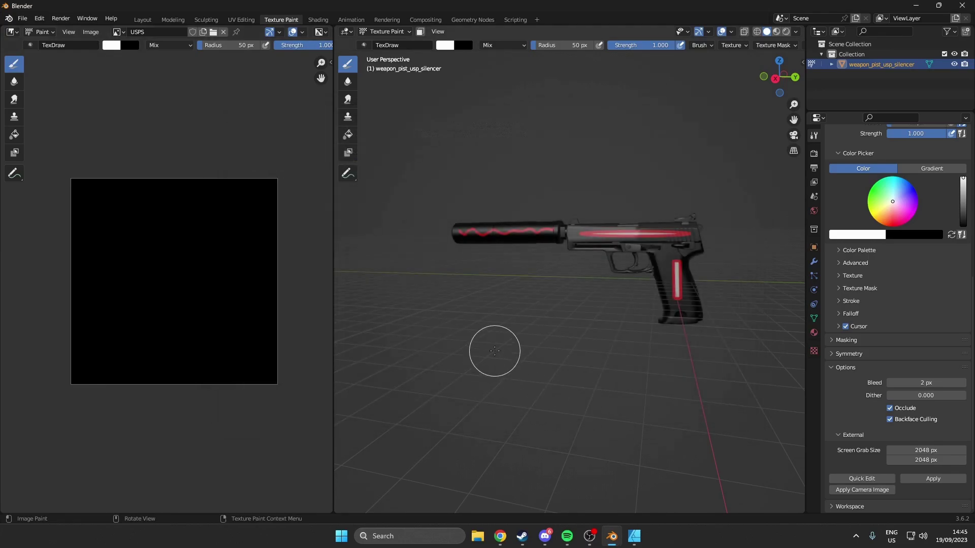
{"action": "key", "text": "super"}
{"action": "type", "text": "vtfedit"}
Launch VTFEdit, import Desktop USPS.png with default options, and save it as usps.vtf.
{"action": "key", "text": "Return"}
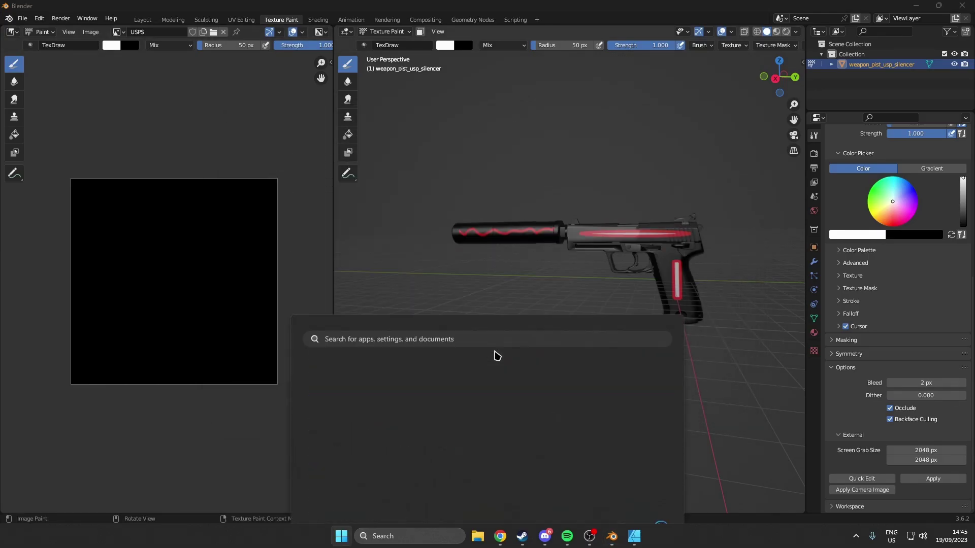
{"action": "left_click", "coordinate": [6, 30]}
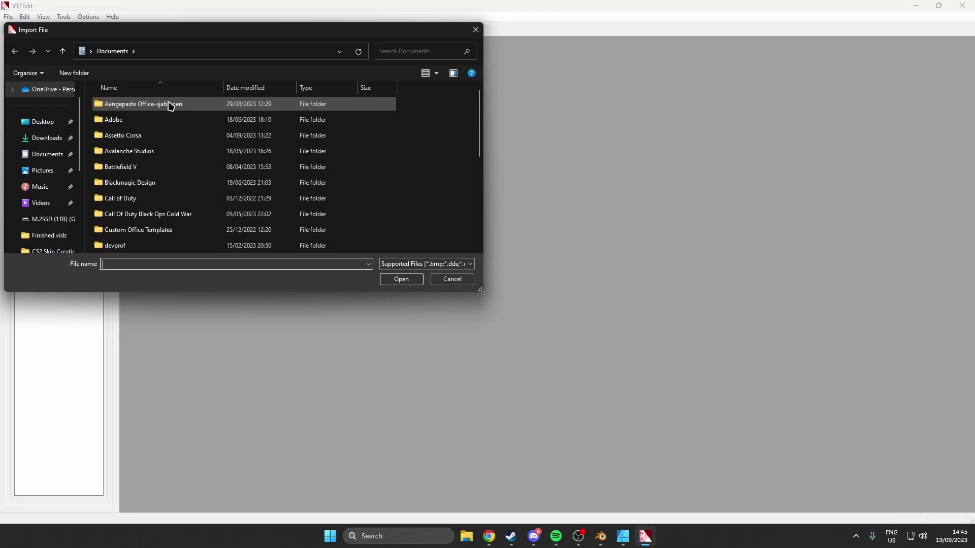
{"action": "left_click", "coordinate": [43, 122]}
{"action": "double_click", "coordinate": [175, 113]}
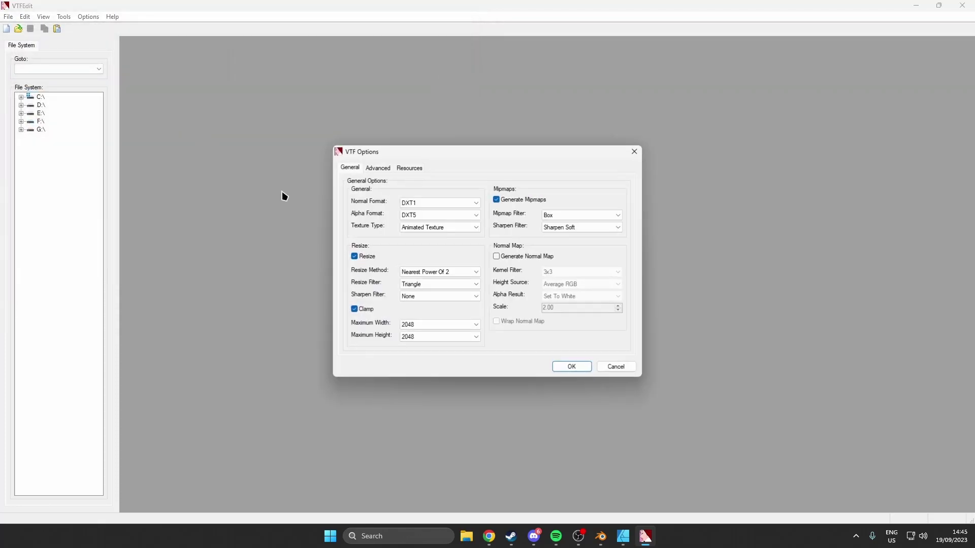
{"action": "left_click", "coordinate": [568, 371]}
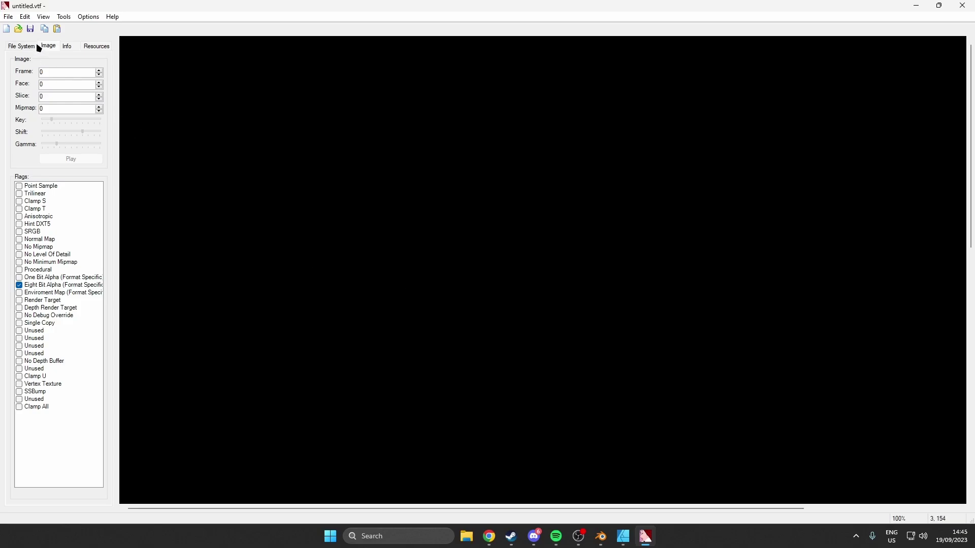
{"action": "left_click", "coordinate": [31, 29]}
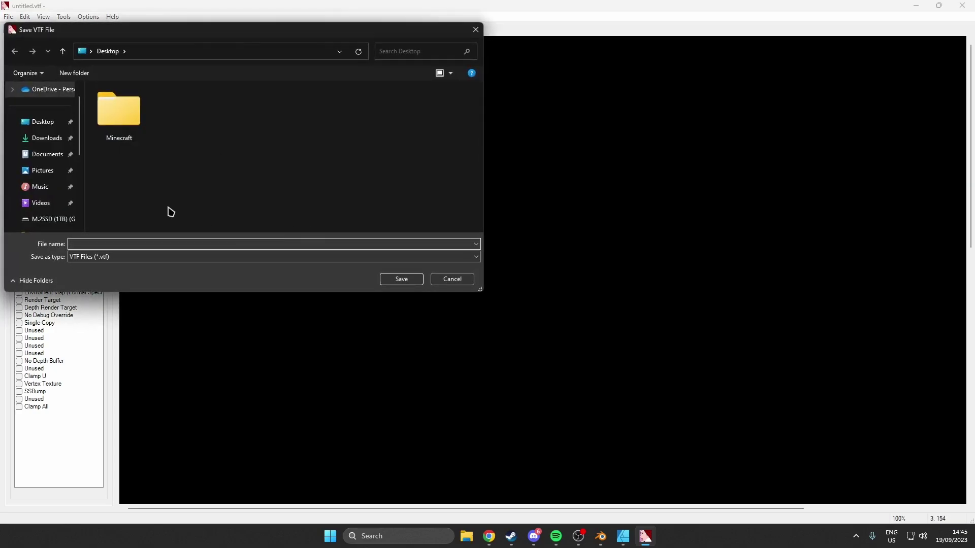
{"action": "type", "text": "usps"}
{"action": "key", "text": "Return"}
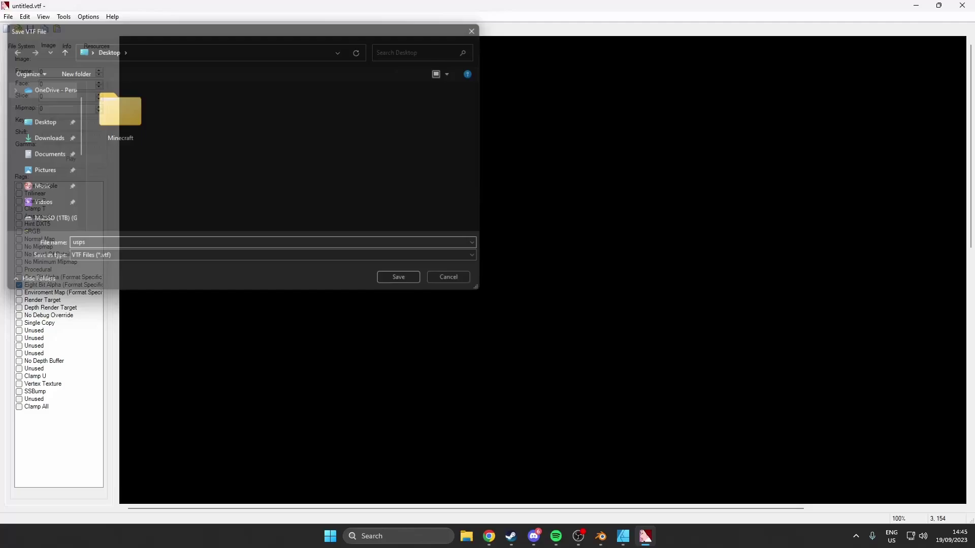
Open usps.vtf from the Desktop in VTFEdit.
{"action": "left_click", "coordinate": [7, 18]}
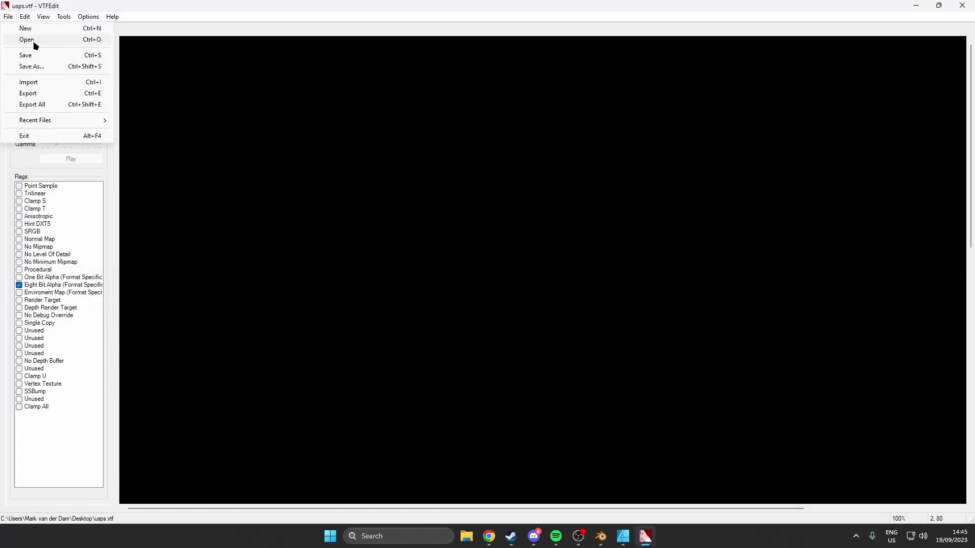
{"action": "left_click", "coordinate": [35, 40]}
{"action": "double_click", "coordinate": [168, 121]}
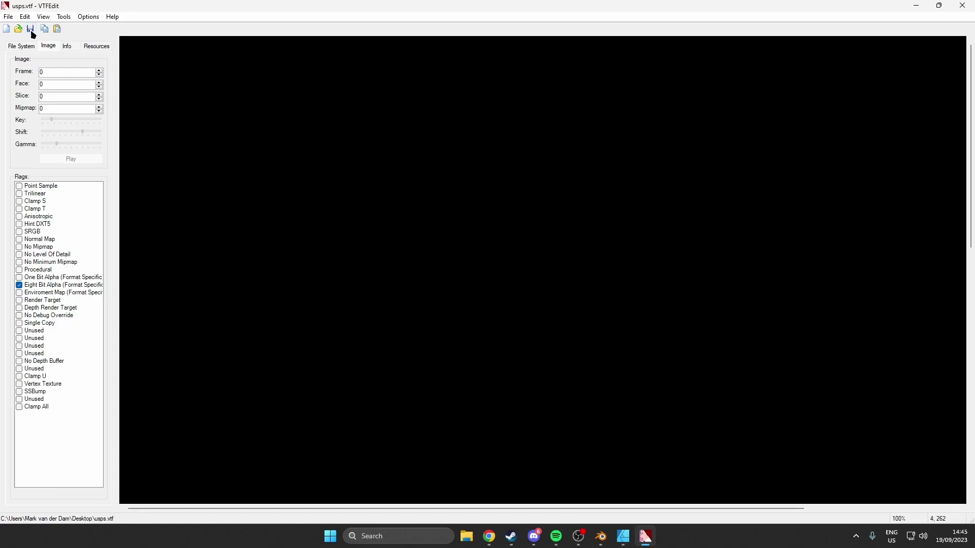
Export the texture as usps.tga on the Desktop and close VTFEdit.
{"action": "left_click", "coordinate": [25, 17]}
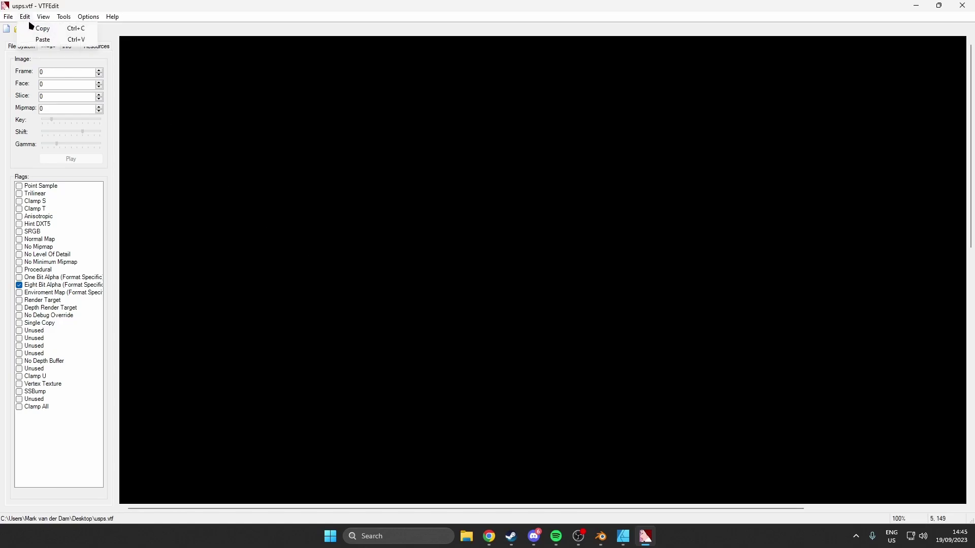
{"action": "left_click", "coordinate": [37, 92]}
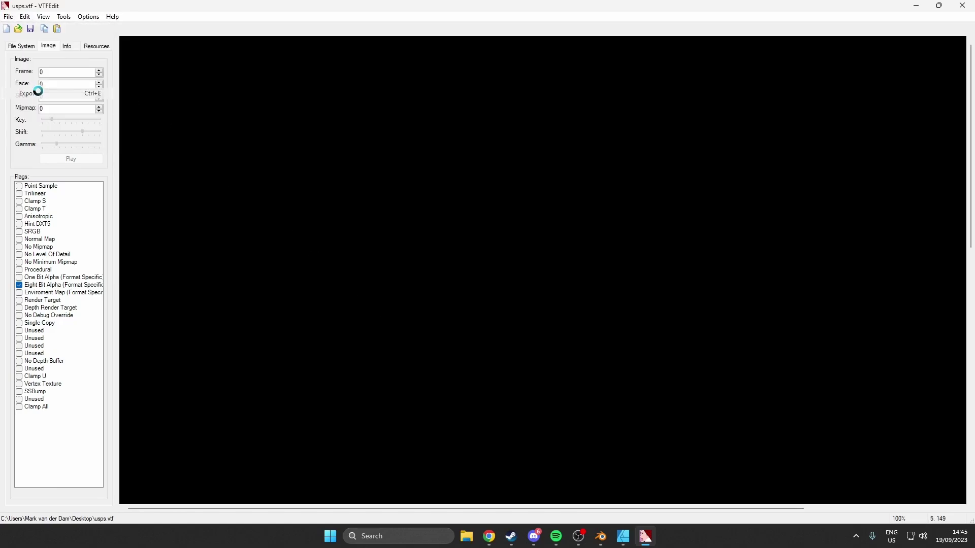
{"action": "left_click", "coordinate": [106, 243]}
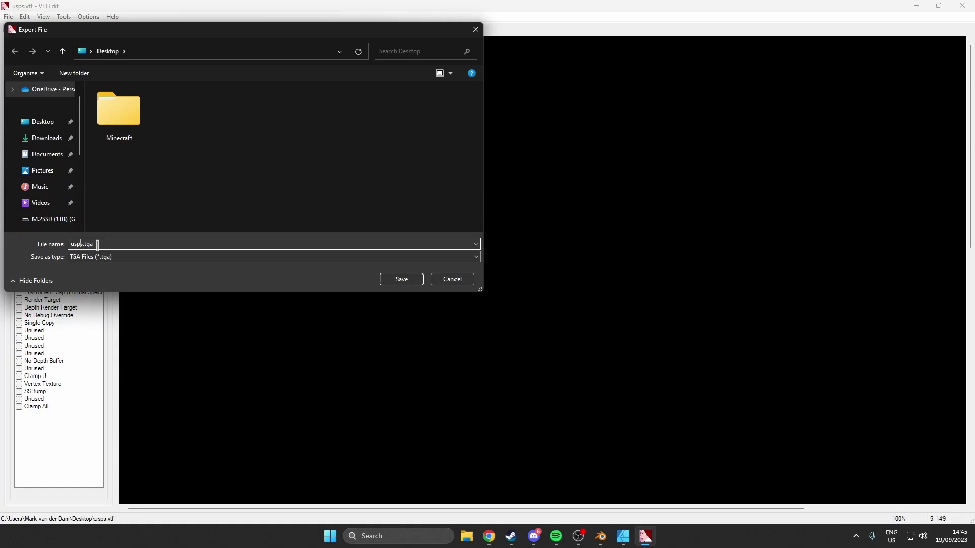
{"action": "left_click", "coordinate": [399, 280]}
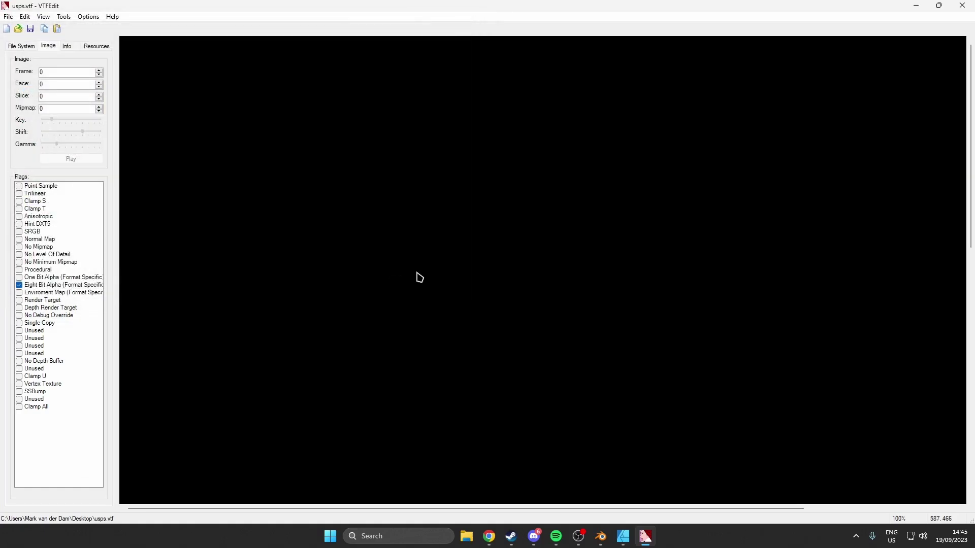
{"action": "left_click", "coordinate": [961, 6]}
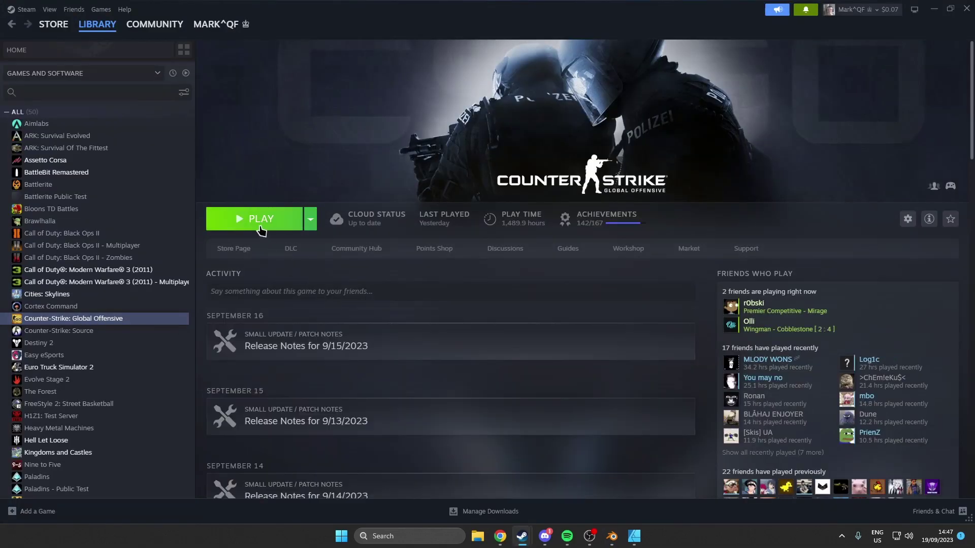
Launch Counter-Strike: Global Offensive from Steam with the Counter-Strike 2 Workshop Tools option.
{"action": "left_click", "coordinate": [260, 221]}
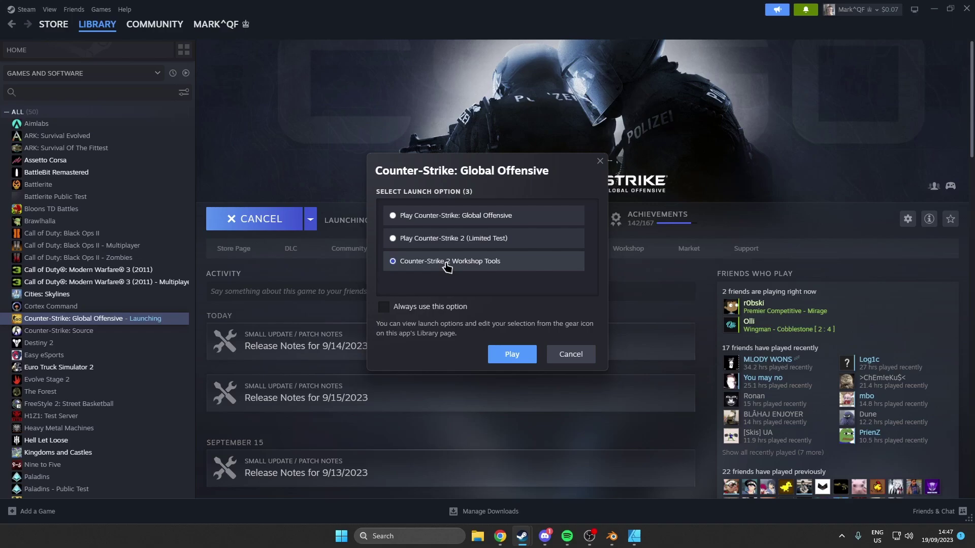
{"action": "left_click", "coordinate": [450, 242]}
{"action": "left_click", "coordinate": [512, 354]}
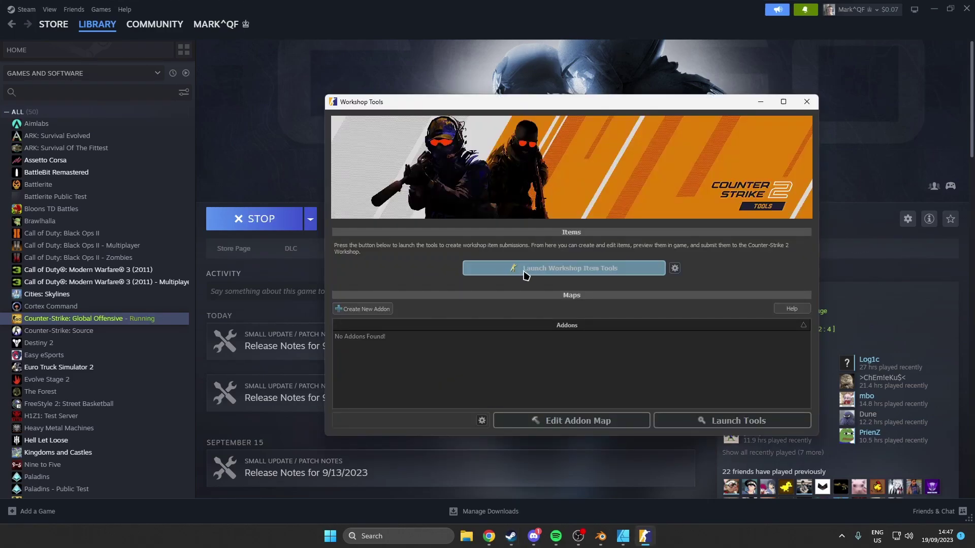
Launch Workshop Item Tools and show the Gunsmith base texture's folder in Explorer.
{"action": "left_click", "coordinate": [527, 271]}
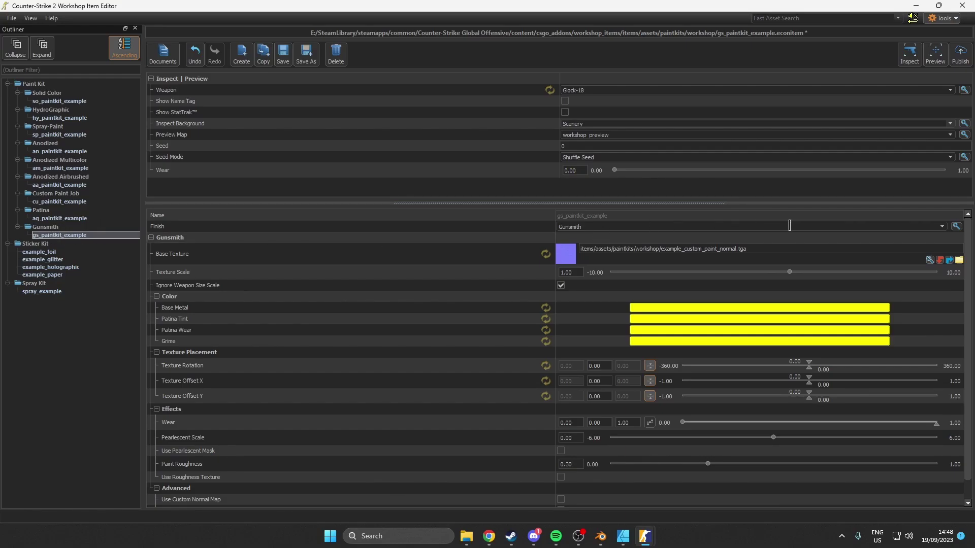
{"action": "left_click", "coordinate": [958, 260]}
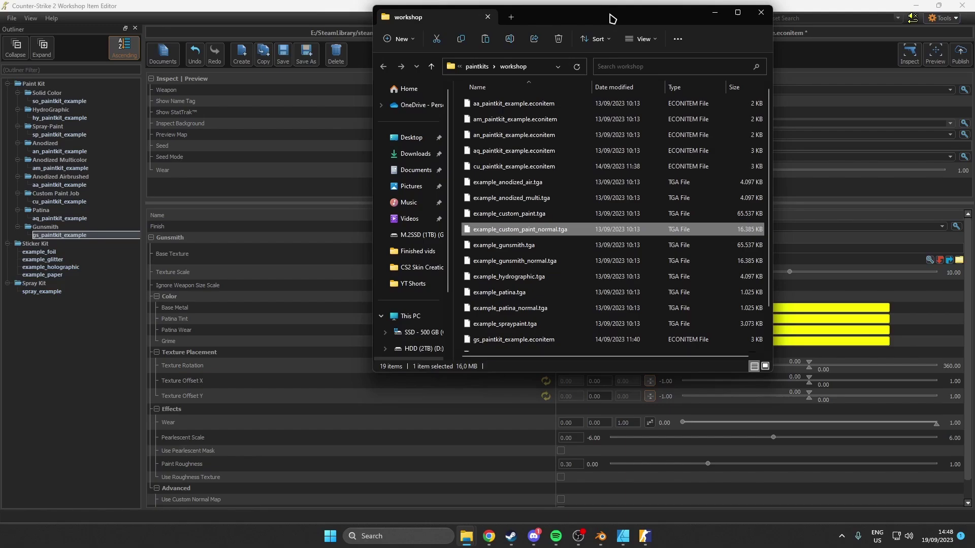
Maximize Explorer and navigate to the content\csgo\materials\custom folder.
{"action": "double_click", "coordinate": [547, 14]}
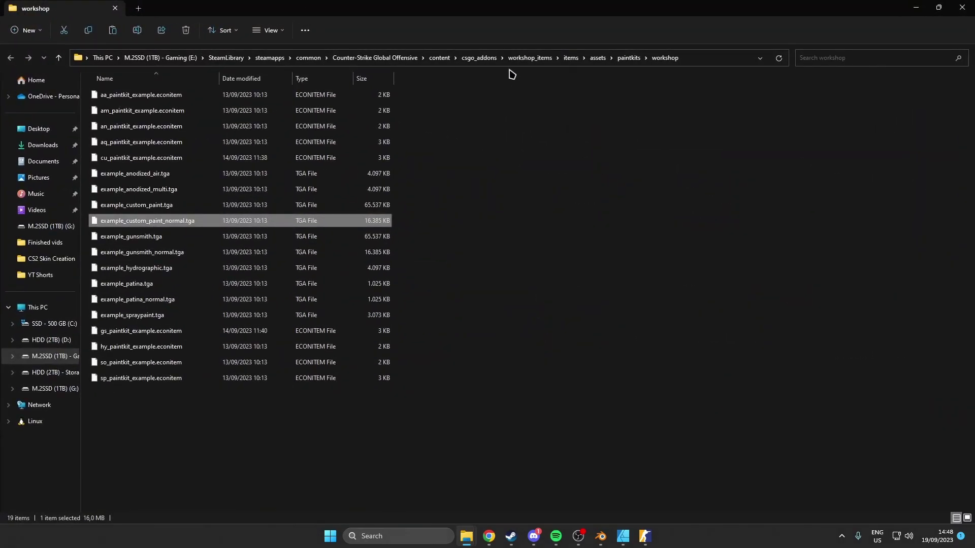
{"action": "left_click", "coordinate": [386, 58]}
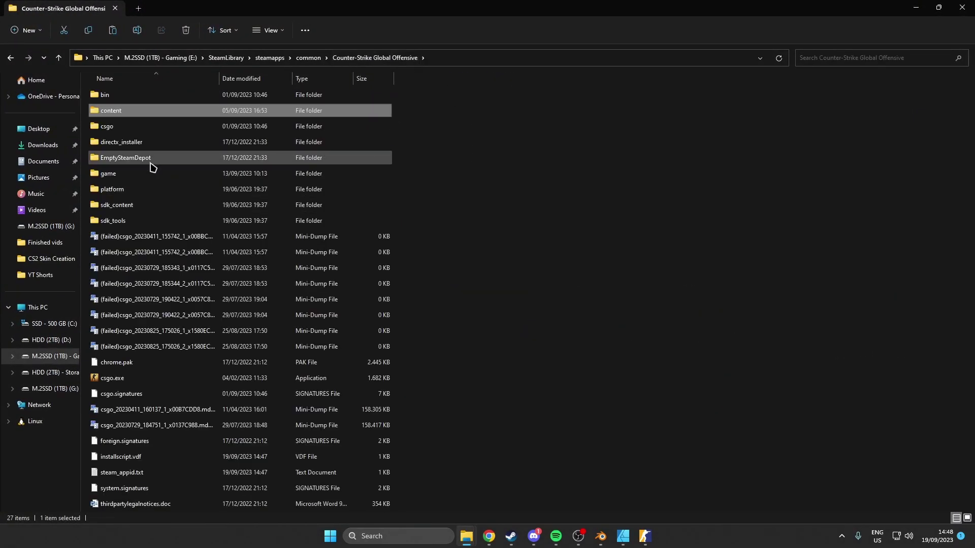
{"action": "double_click", "coordinate": [109, 113]}
{"action": "double_click", "coordinate": [111, 114]}
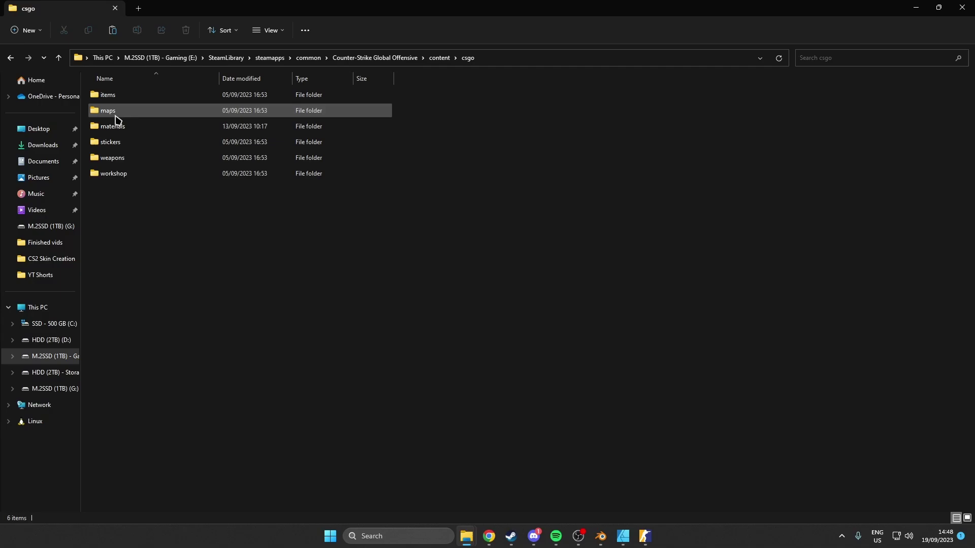
{"action": "double_click", "coordinate": [124, 127]}
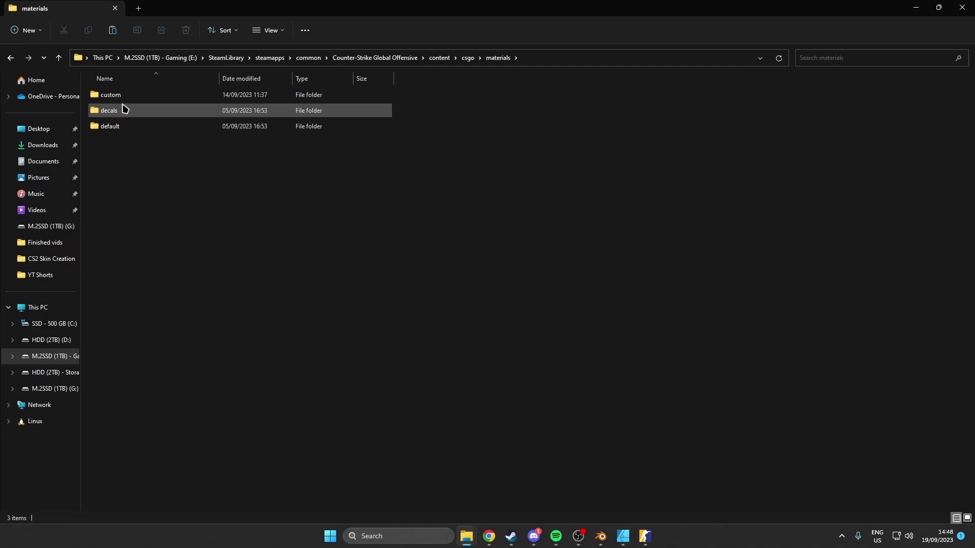
{"action": "mouse_move", "coordinate": [110, 95]}
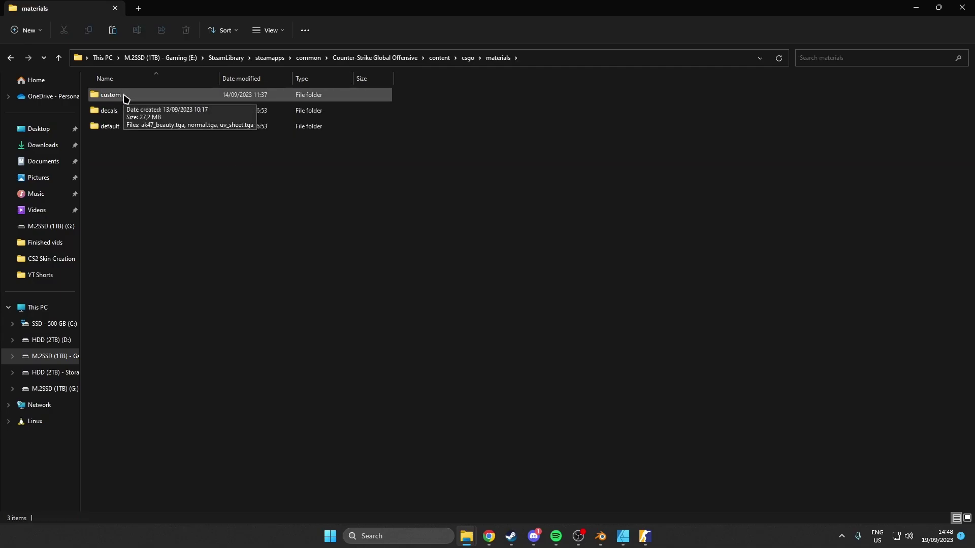
{"action": "double_click", "coordinate": [124, 98]}
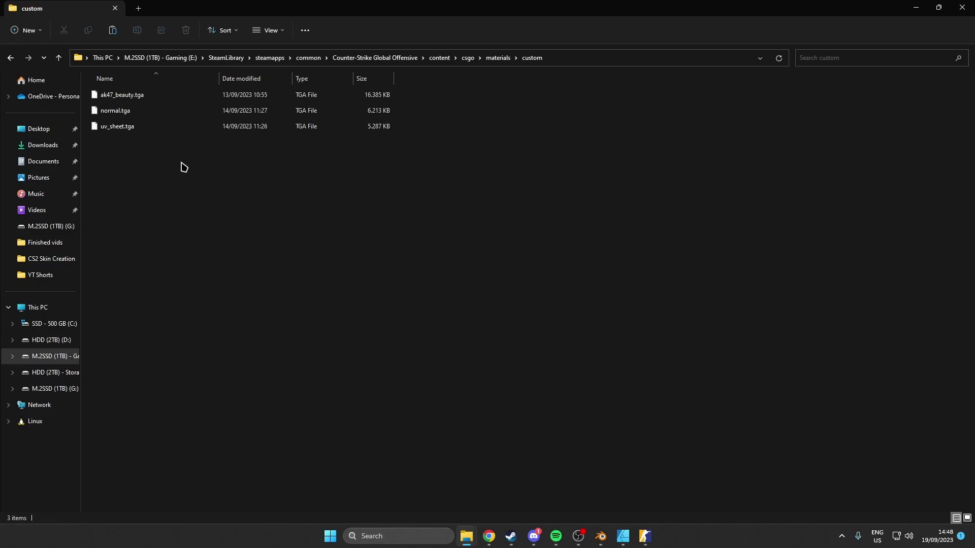
Paste usps.tga into the custom folder and return to the Workshop Item Editor.
{"action": "key", "text": "ctrl+v"}
{"action": "left_click", "coordinate": [161, 180]}
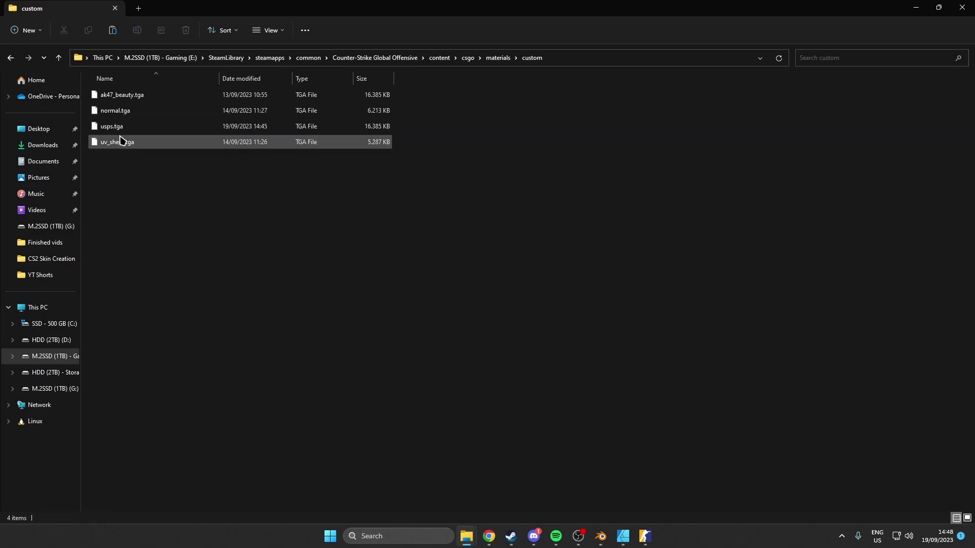
{"action": "left_click", "coordinate": [119, 134]}
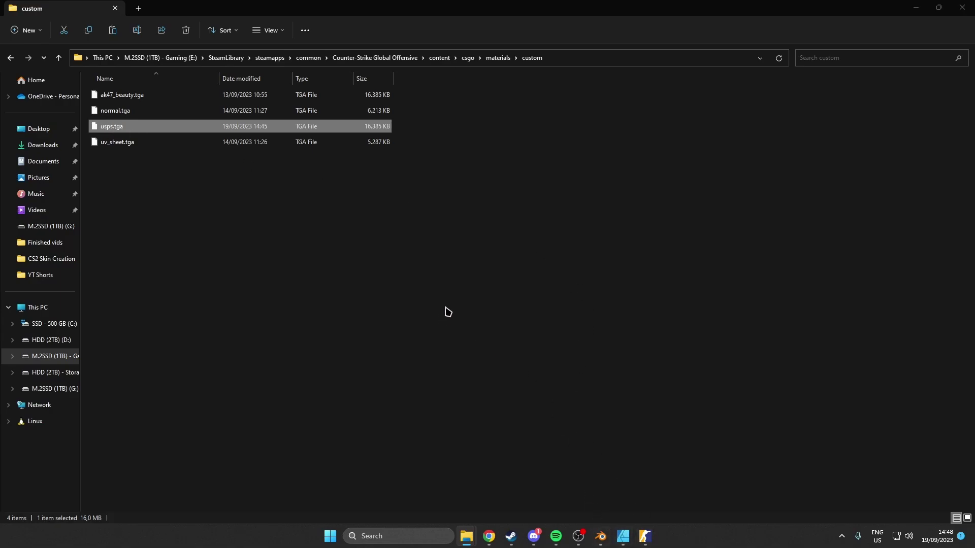
{"action": "key", "text": "alt+Tab"}
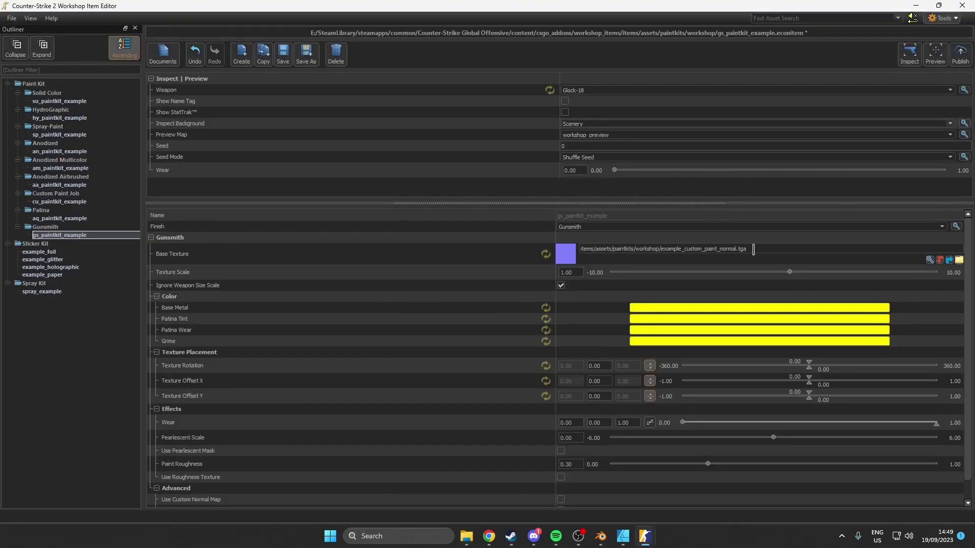
Set the Base Texture to materials/custom/usps.tga and reset the Color rows to defaults.
{"action": "left_click", "coordinate": [764, 247]}
{"action": "key", "text": "ctrl+a"}
{"action": "type", "text": "m"}
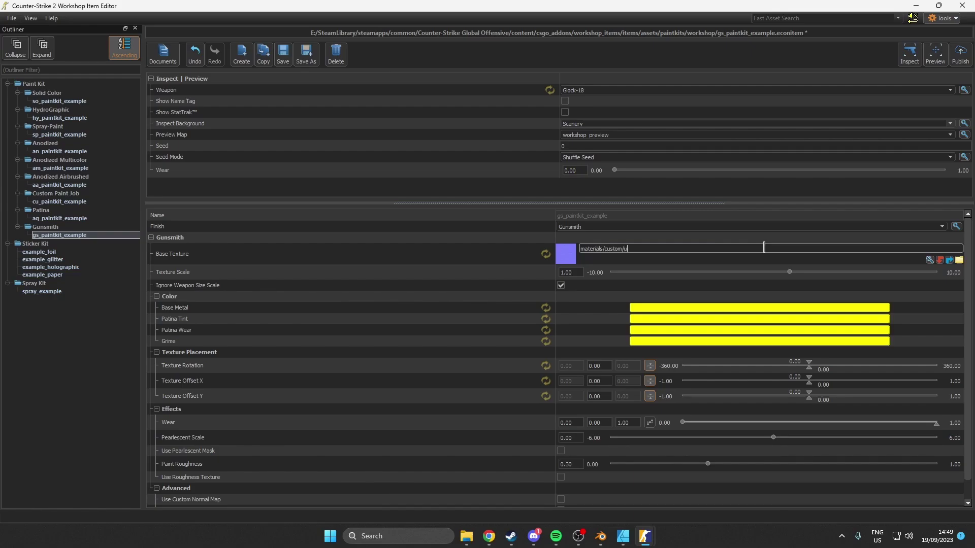
{"action": "type", "text": "ga"}
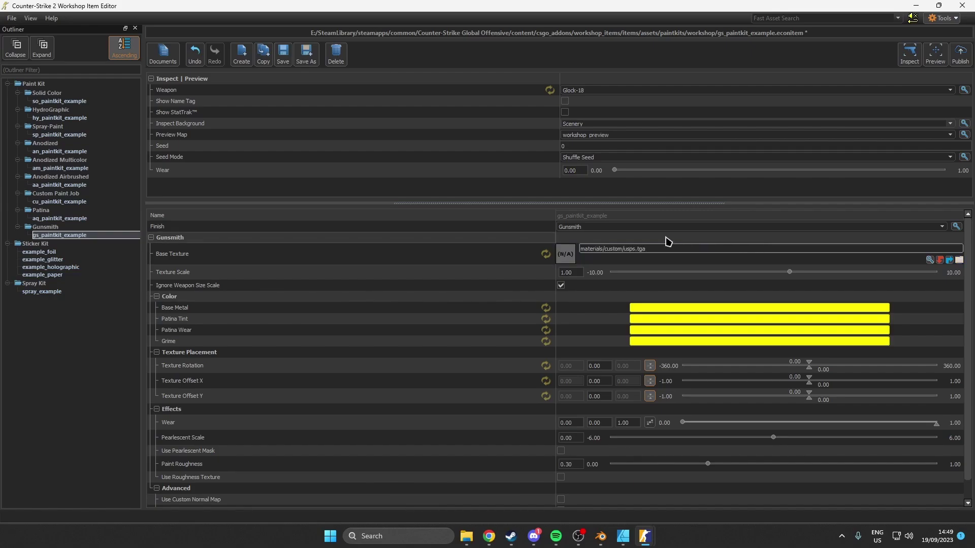
{"action": "key", "text": "Return"}
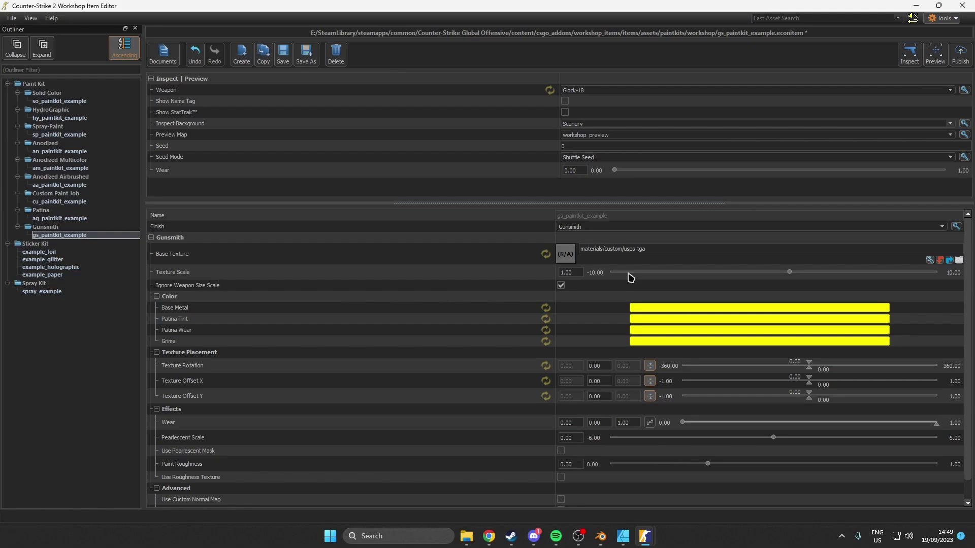
{"action": "scroll", "coordinate": [582, 331], "scroll_direction": "down", "scroll_amount": 1}
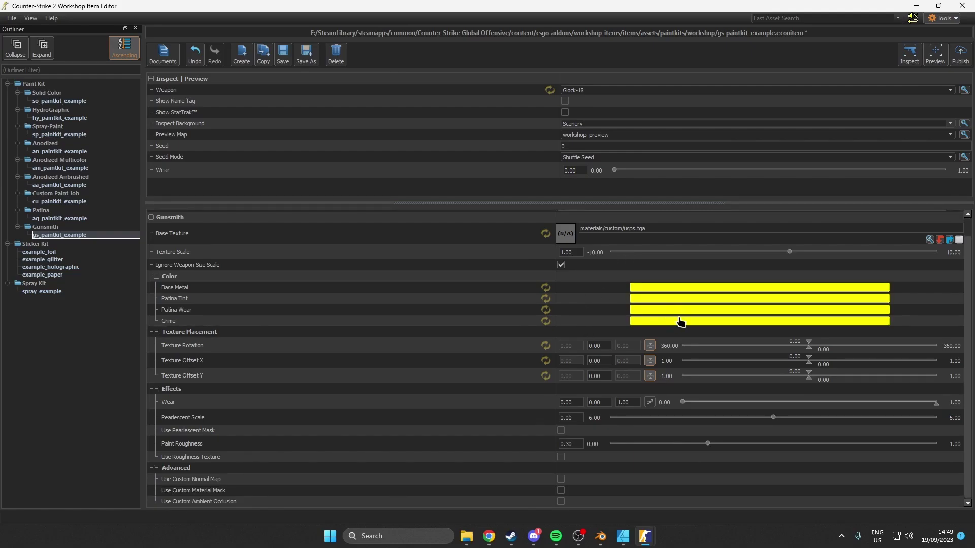
{"action": "left_click", "coordinate": [545, 287]}
{"action": "left_click", "coordinate": [545, 310]}
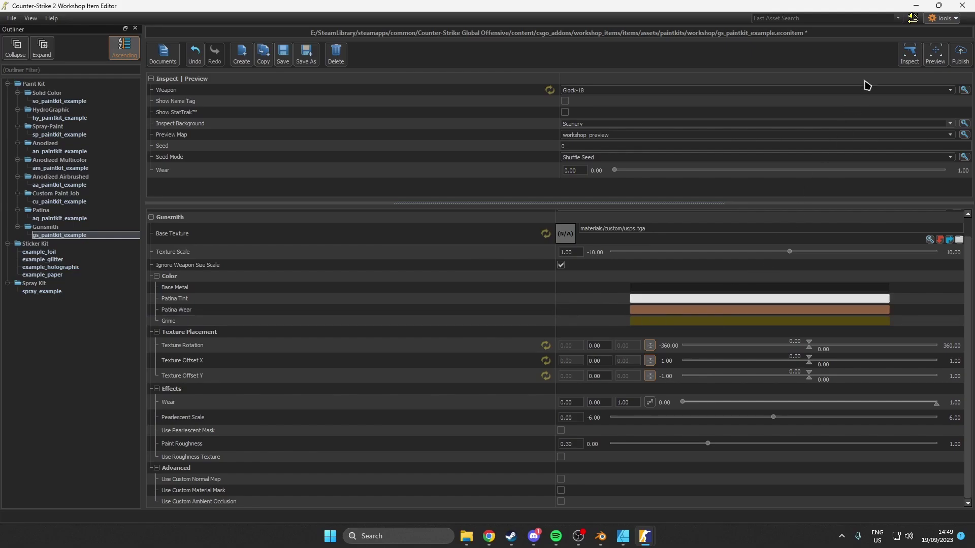
Save the paint kit, inspect it on the Glock-18, then close that preview.
{"action": "left_click", "coordinate": [909, 54]}
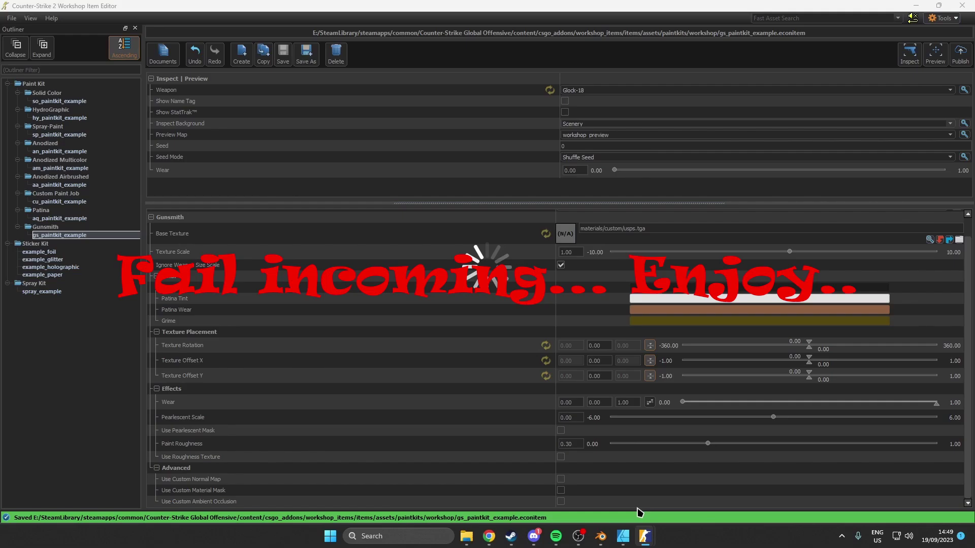
{"action": "mouse_move", "coordinate": [623, 536]}
{"action": "left_click", "coordinate": [590, 479]}
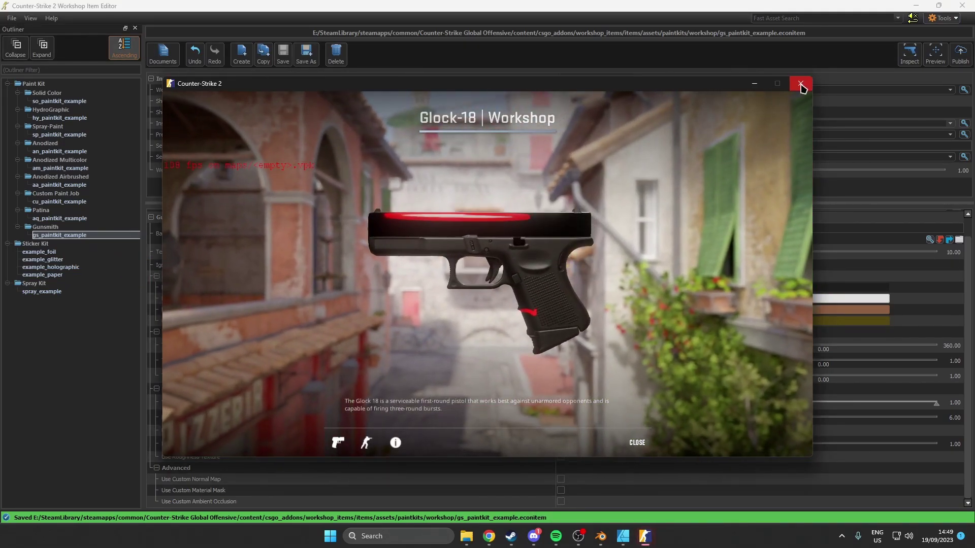
{"action": "left_click", "coordinate": [800, 83]}
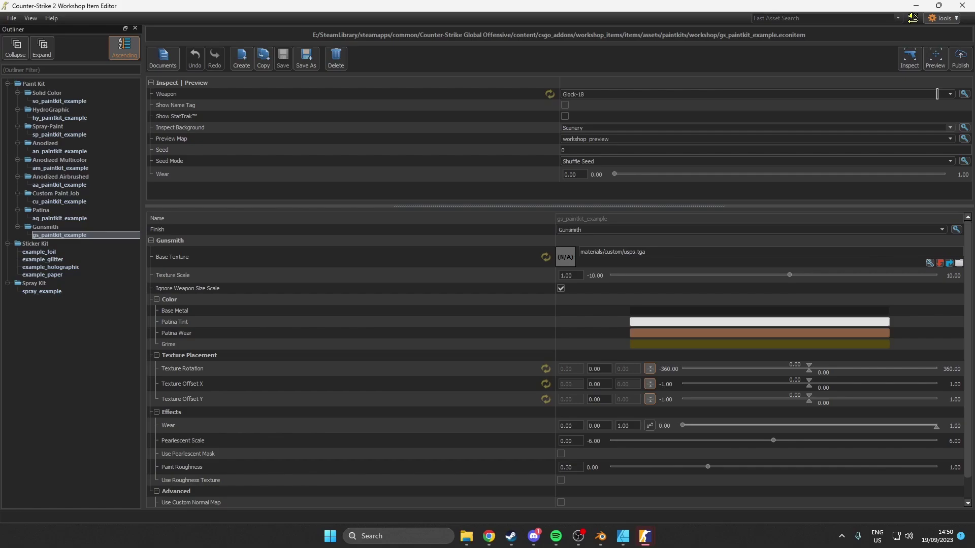
Change the preview weapon to USP-S and inspect the skin on it.
{"action": "left_click", "coordinate": [950, 96]}
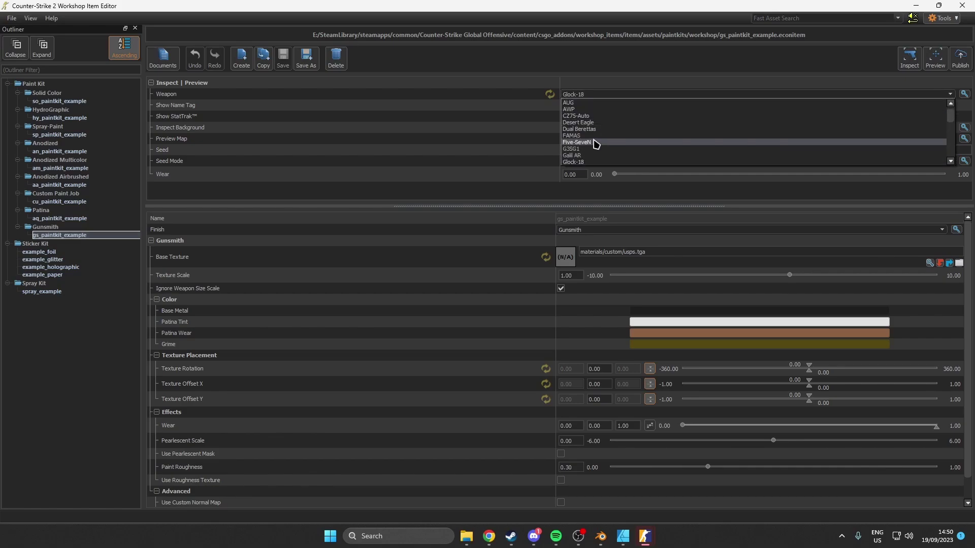
{"action": "scroll", "coordinate": [597, 143], "scroll_direction": "down", "scroll_amount": 1}
{"action": "scroll", "coordinate": [598, 141], "scroll_direction": "down", "scroll_amount": 1}
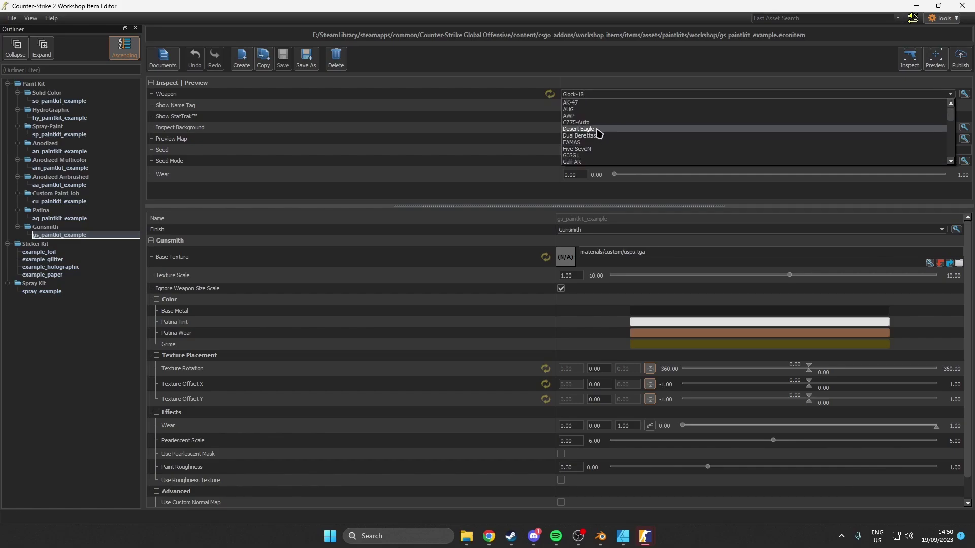
{"action": "scroll", "coordinate": [602, 140], "scroll_direction": "down", "scroll_amount": 1}
{"action": "scroll", "coordinate": [602, 140], "scroll_direction": "down", "scroll_amount": 1}
{"action": "scroll", "coordinate": [602, 141], "scroll_direction": "down", "scroll_amount": 2}
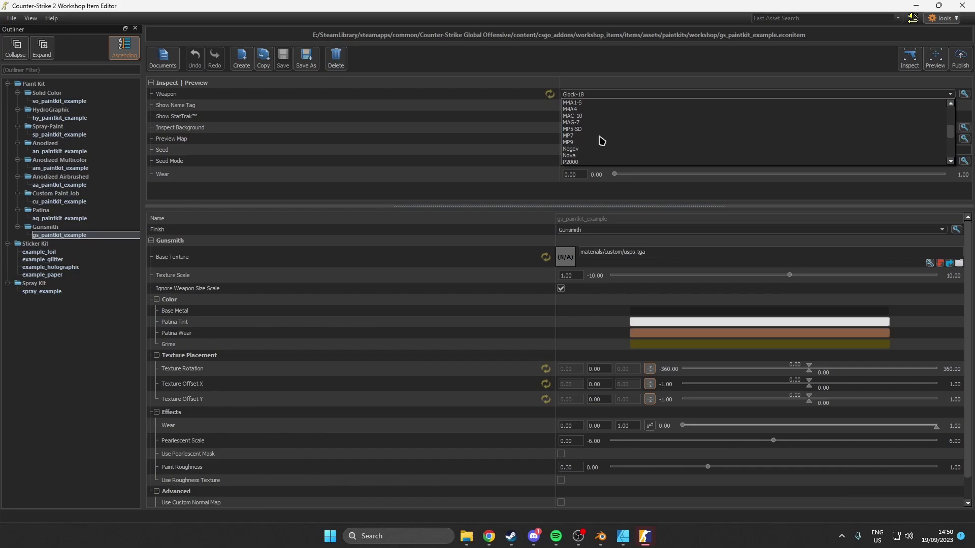
{"action": "scroll", "coordinate": [602, 140], "scroll_direction": "down", "scroll_amount": 2}
{"action": "scroll", "coordinate": [601, 140], "scroll_direction": "down", "scroll_amount": 2}
{"action": "scroll", "coordinate": [602, 140], "scroll_direction": "down", "scroll_amount": 1}
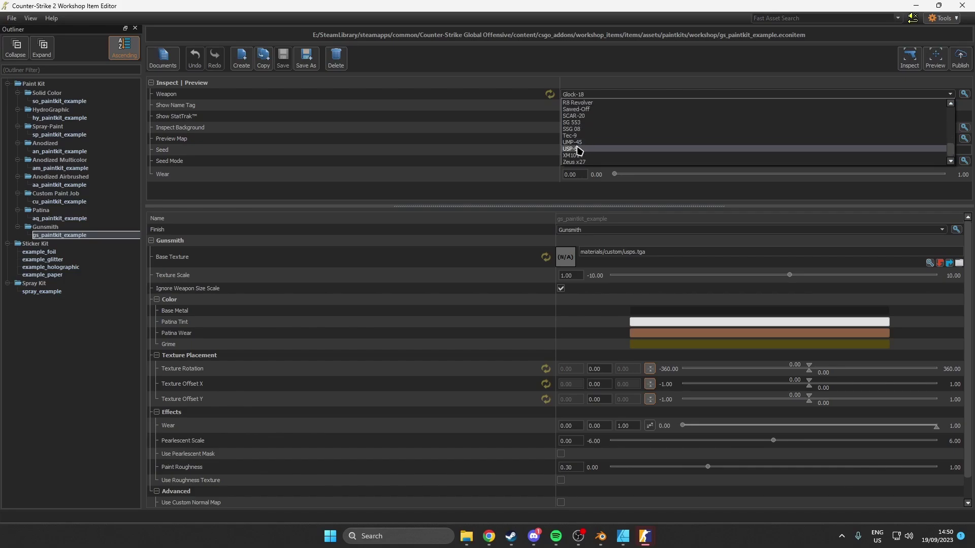
{"action": "left_click", "coordinate": [589, 148]}
{"action": "left_click", "coordinate": [908, 53]}
{"action": "mouse_move", "coordinate": [644, 536]}
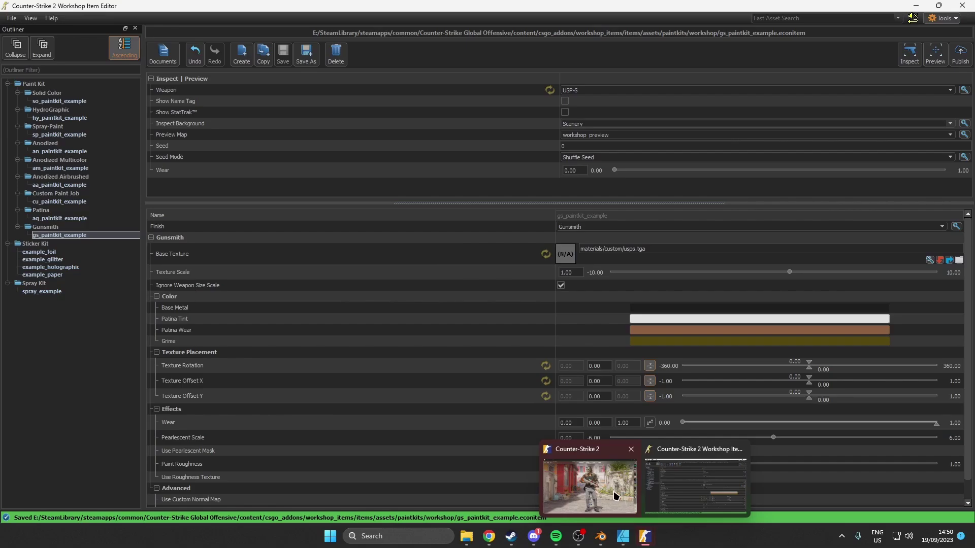
Rotate the USP-S inspect model to an angled view, then close the preview.
{"action": "left_click", "coordinate": [594, 484]}
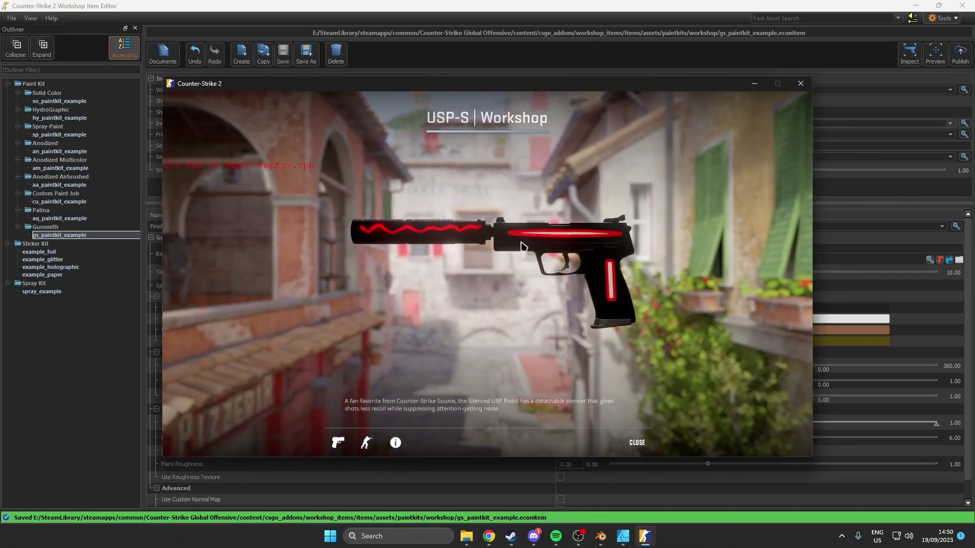
{"action": "mouse_move", "coordinate": [497, 244]}
{"action": "left_mouse_down"}
{"action": "mouse_move", "coordinate": [539, 331]}
{"action": "mouse_move", "coordinate": [468, 300]}
{"action": "mouse_move", "coordinate": [415, 261]}
{"action": "mouse_move", "coordinate": [582, 277]}
{"action": "mouse_move", "coordinate": [404, 264]}
{"action": "left_mouse_up"}
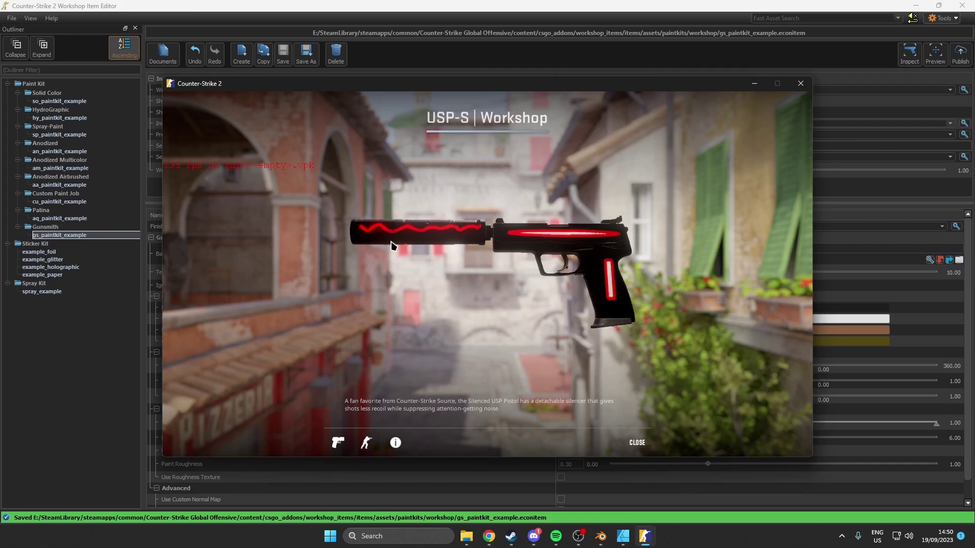
{"action": "left_click", "coordinate": [637, 443]}
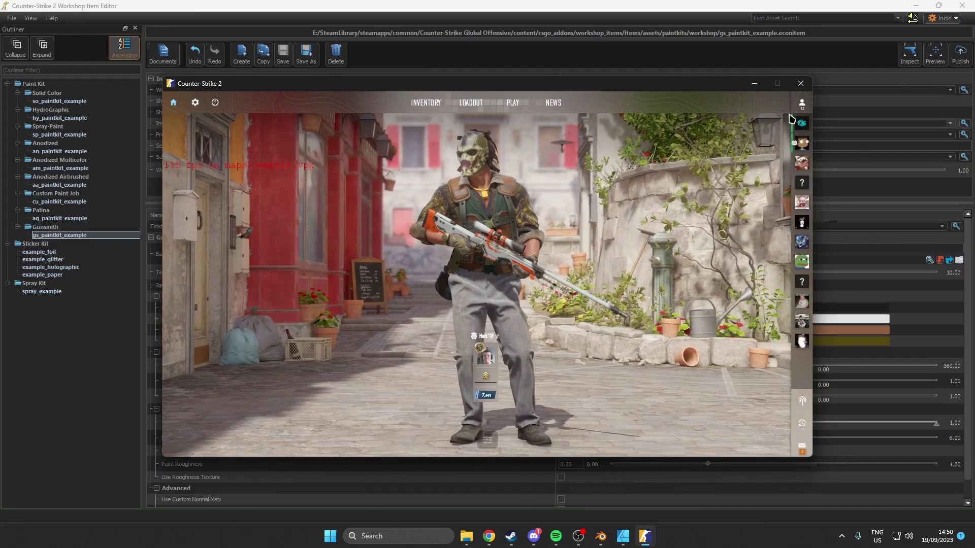
Load the workshop preview map and play the USP-S first-person inspect animation.
{"action": "left_click", "coordinate": [934, 53]}
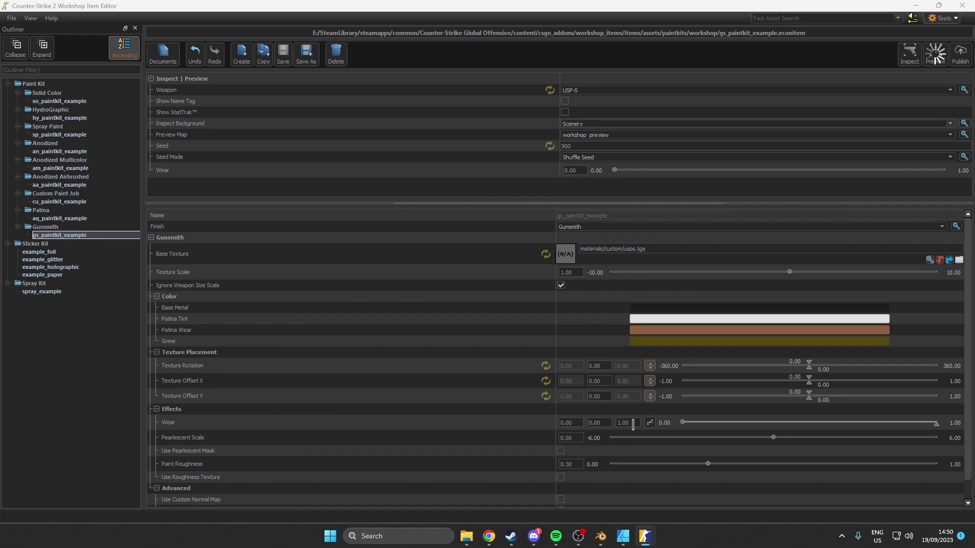
{"action": "mouse_move", "coordinate": [644, 536]}
{"action": "left_click", "coordinate": [586, 479]}
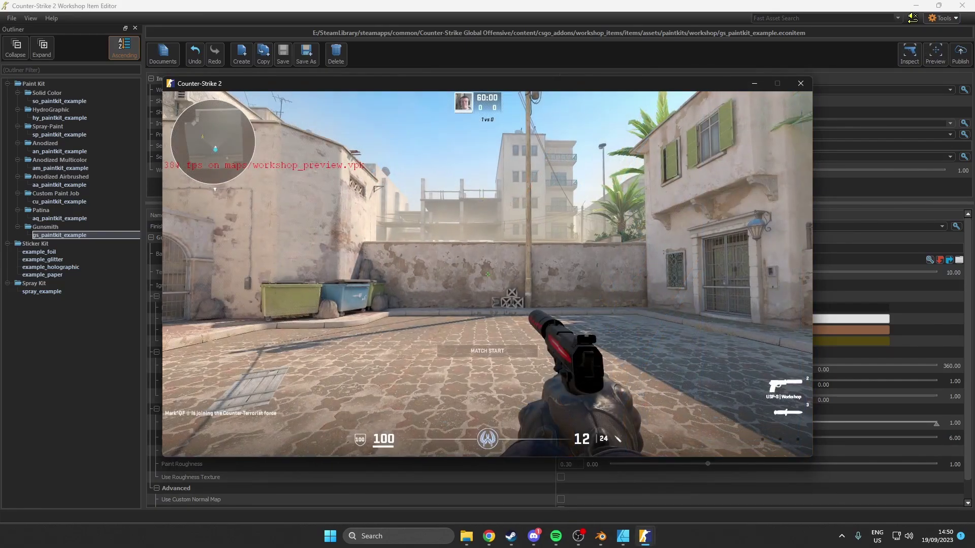
{"action": "key", "text": "f"}
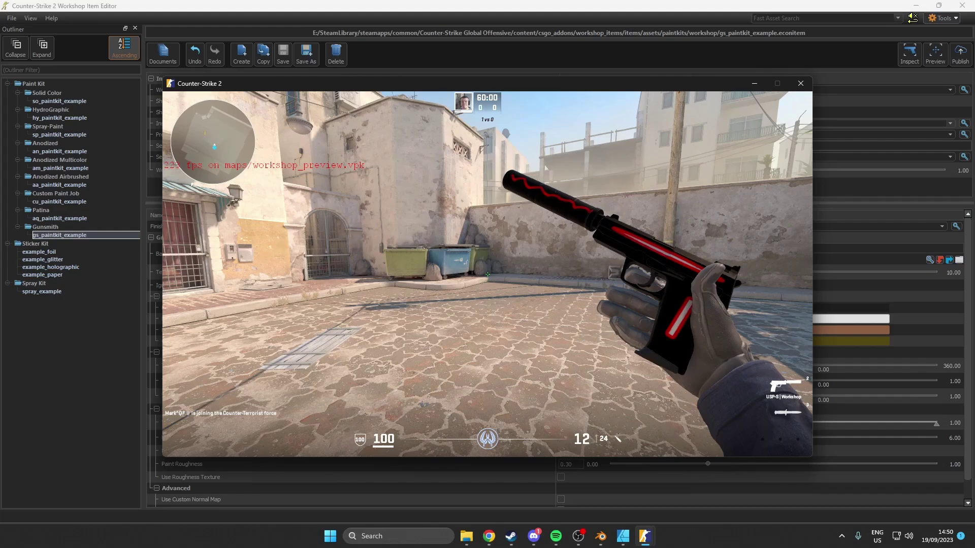